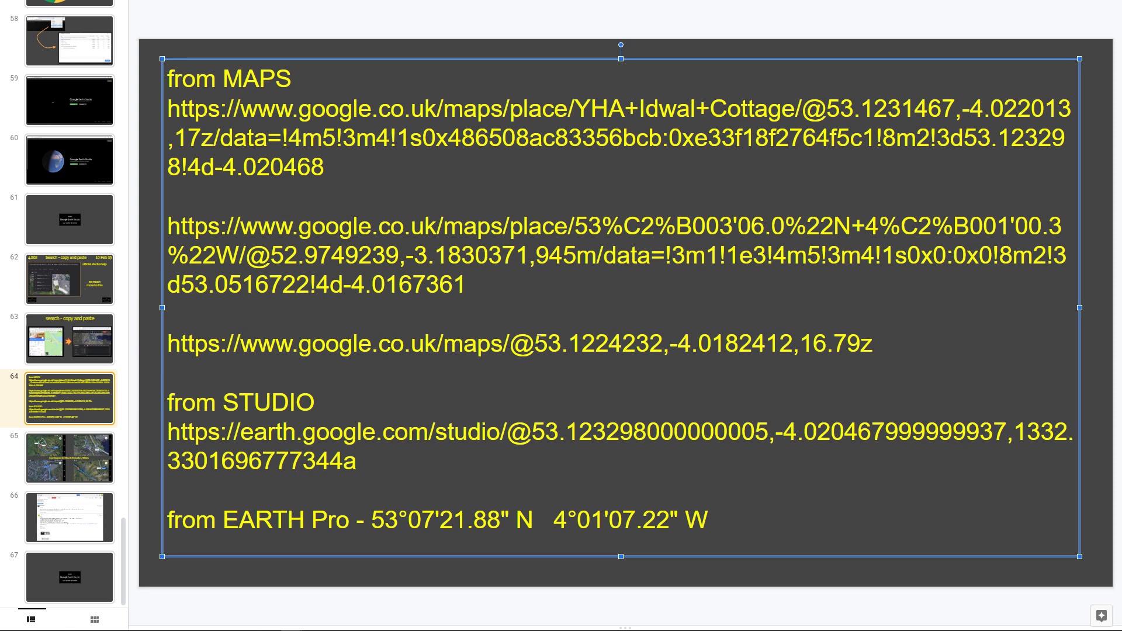
# Examine the coordinates within the Maps and Studio URLs and the Earth Pro position on slide 64.
pyautogui.moveTo(536, 343); pyautogui.dragTo(871, 345)
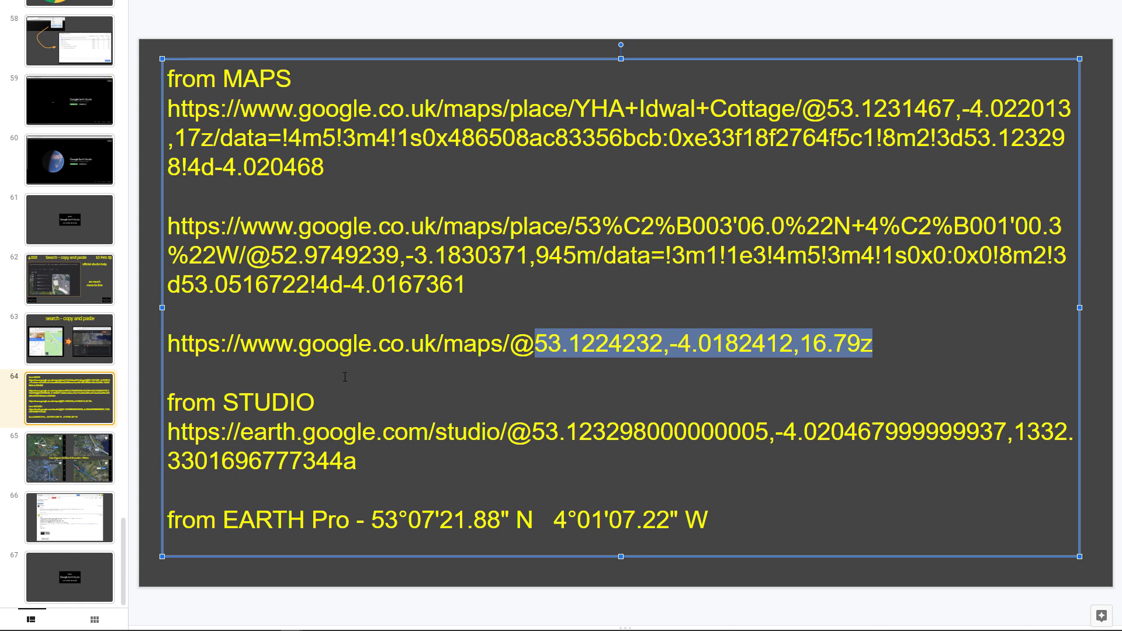
pyautogui.click(279, 375)
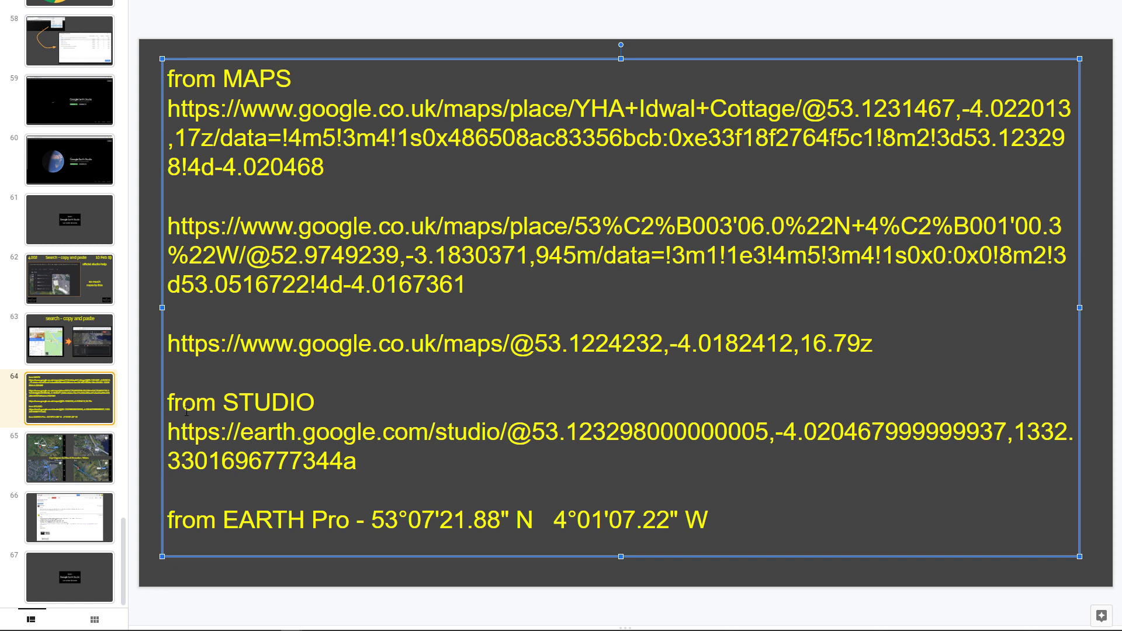
pyautogui.moveTo(241, 433); pyautogui.dragTo(502, 434)
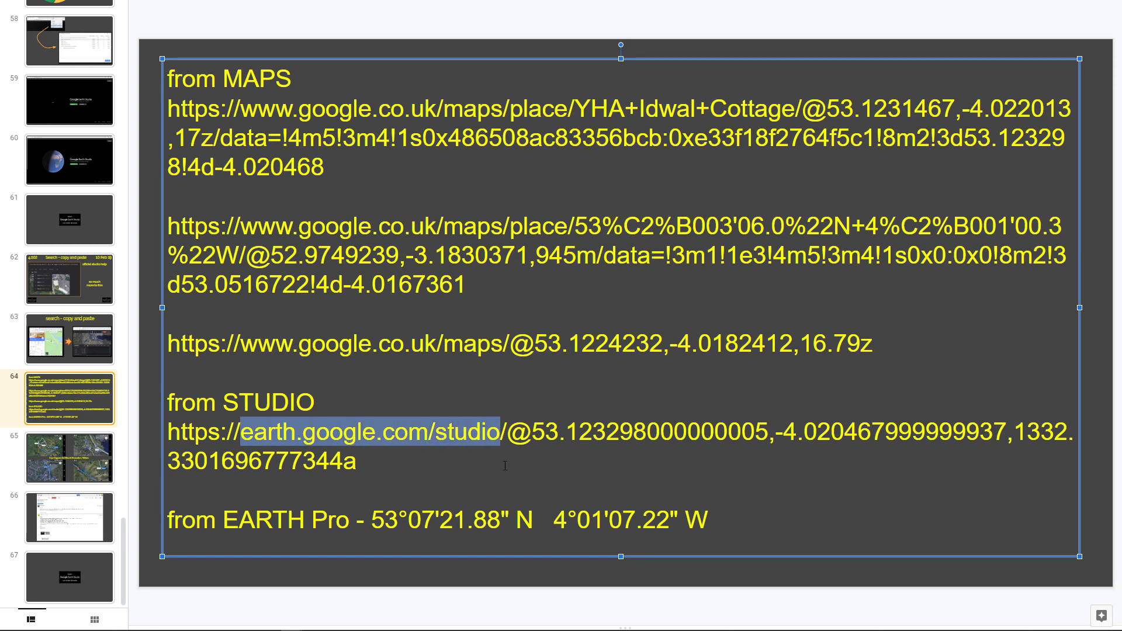
pyautogui.moveTo(532, 433); pyautogui.dragTo(968, 435)
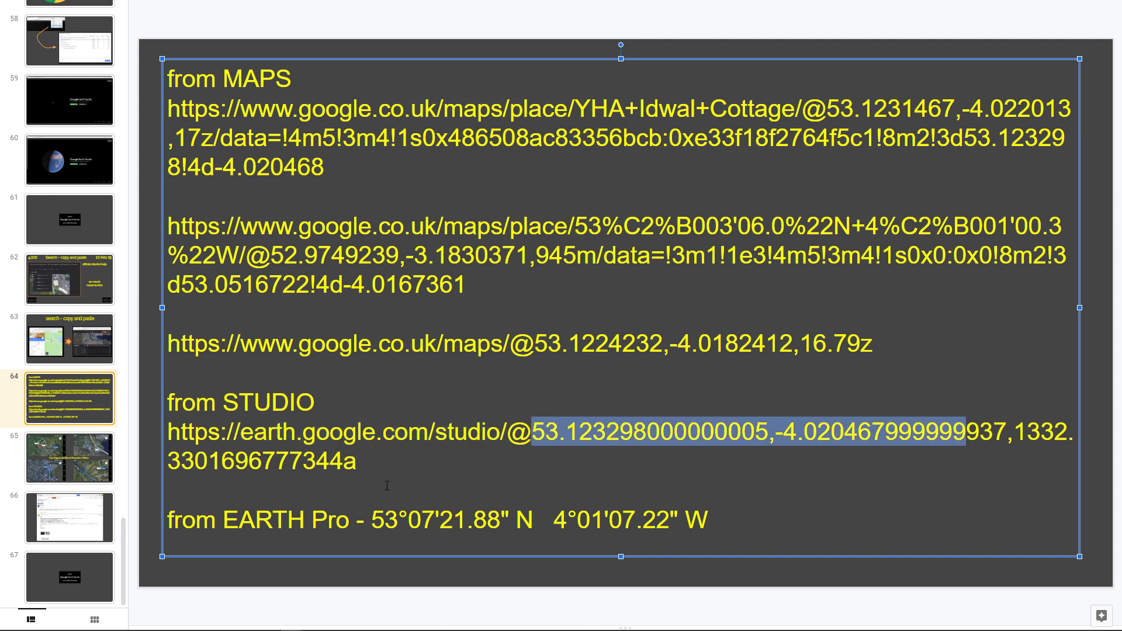
pyautogui.moveTo(373, 519); pyautogui.dragTo(703, 518)
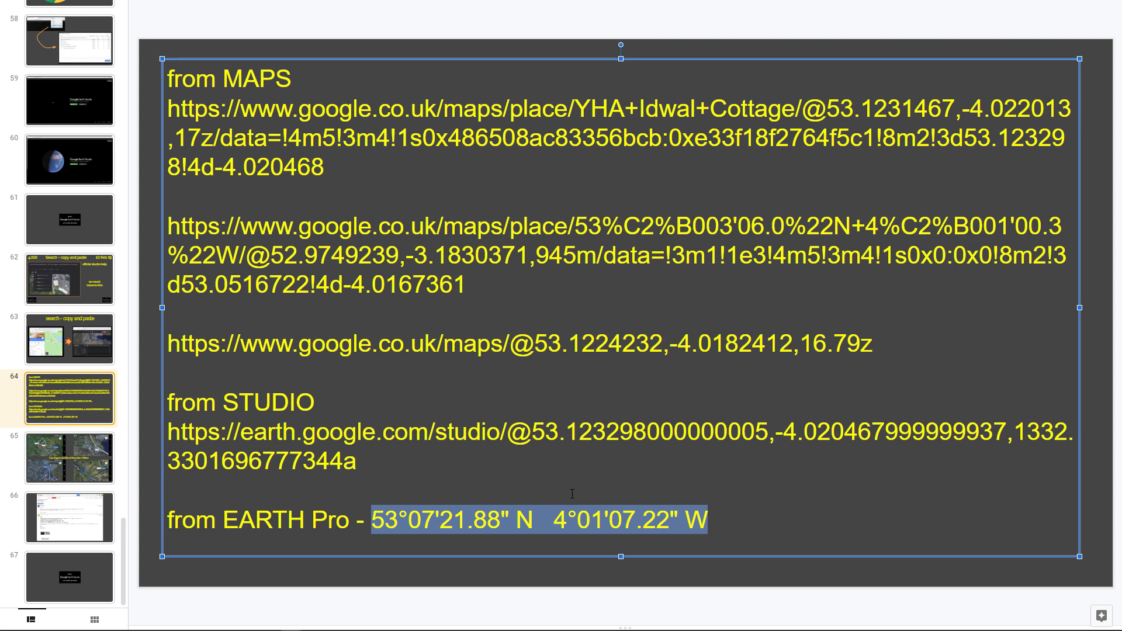
pyautogui.click(479, 520)
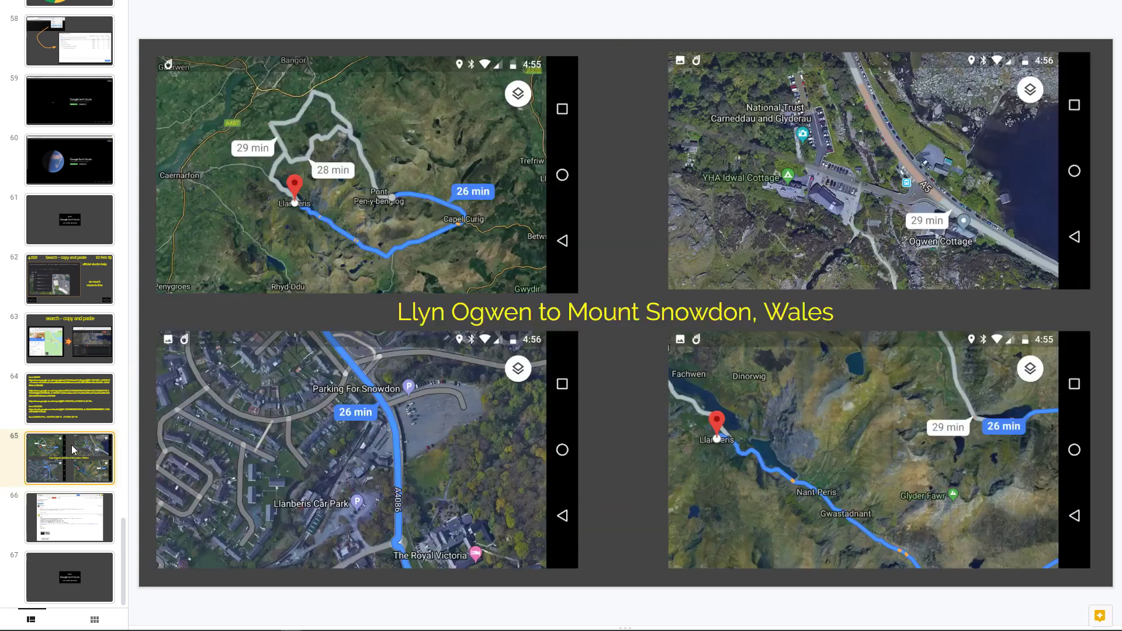
# Examine the four route screenshots on slide 65, "Llyn Ogwen to Mount Snowdon, Wales".
pyautogui.click(73, 449)
pyautogui.click(405, 250)
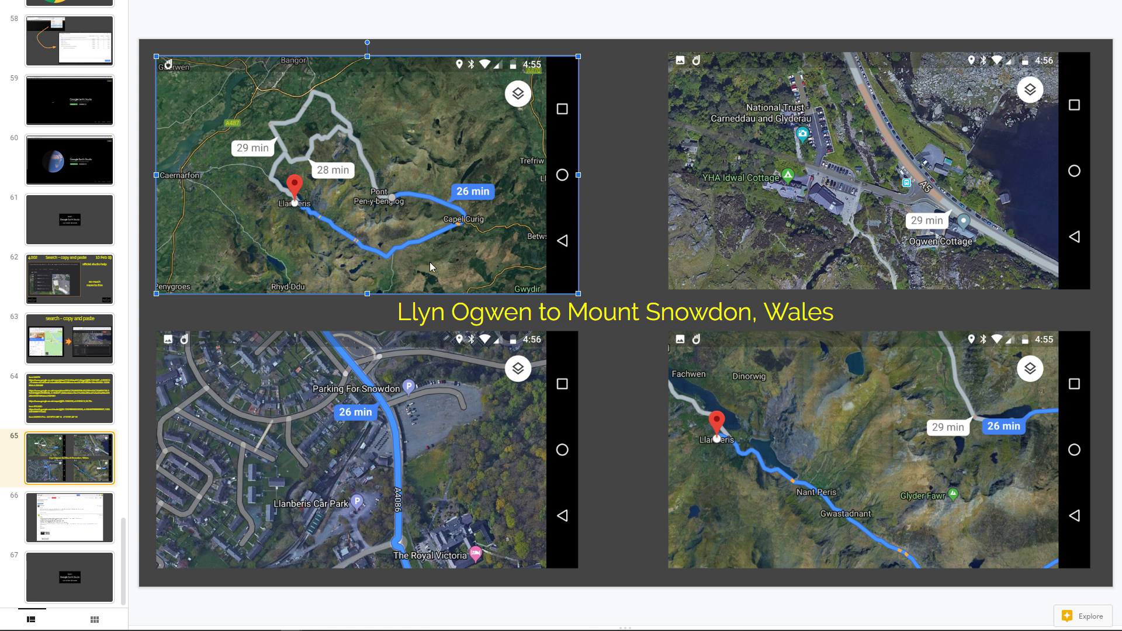
pyautogui.click(419, 438)
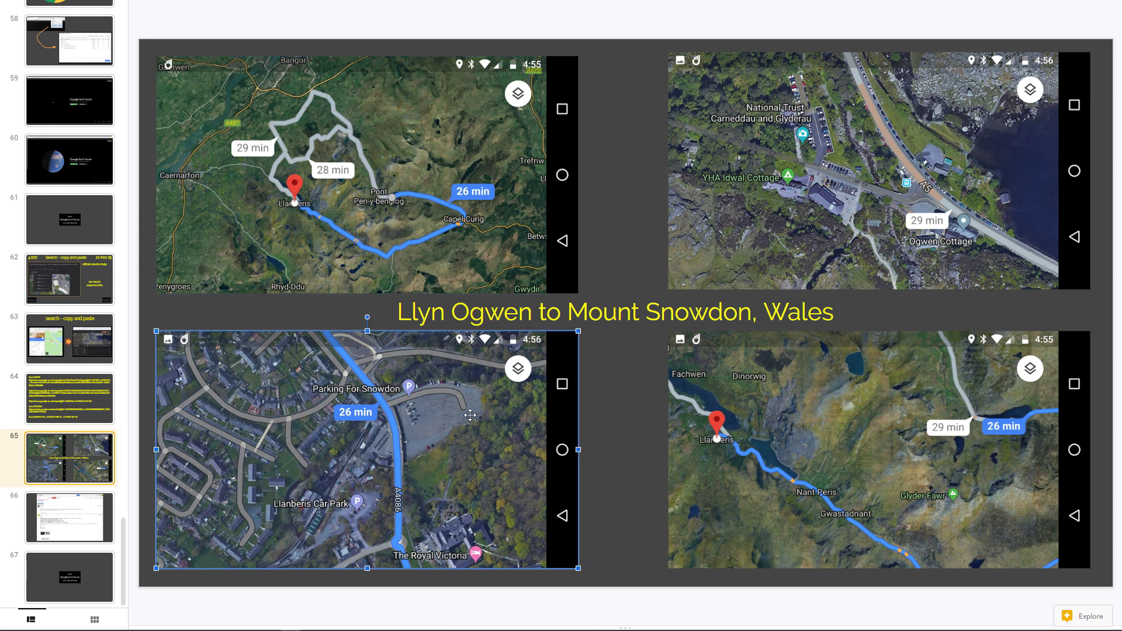
pyautogui.click(752, 245)
pyautogui.click(776, 415)
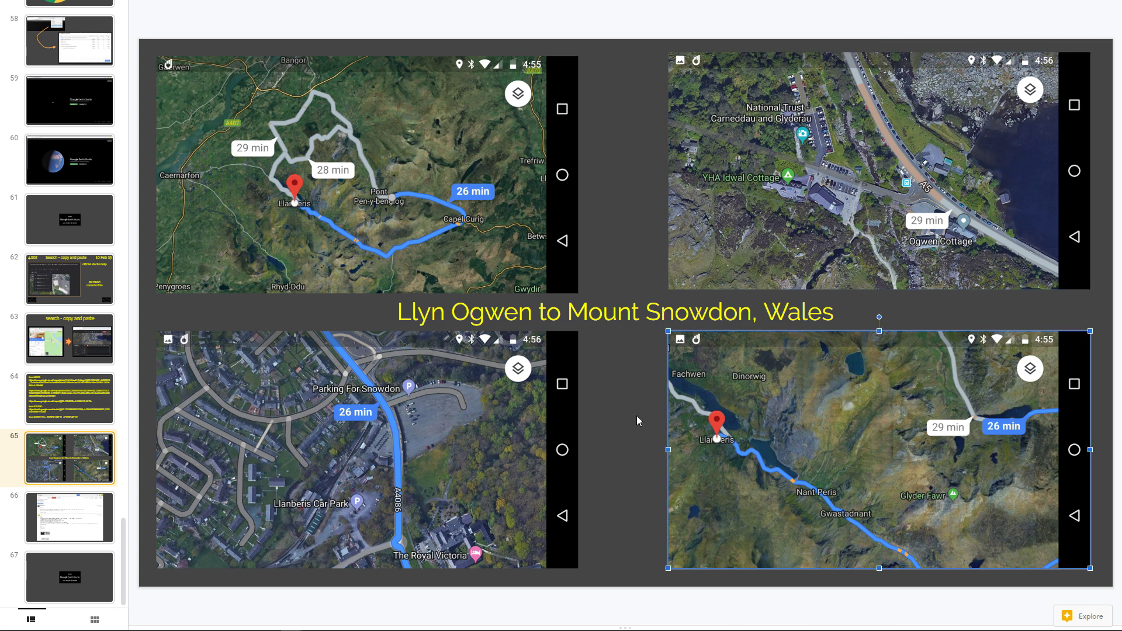
pyautogui.click(460, 174)
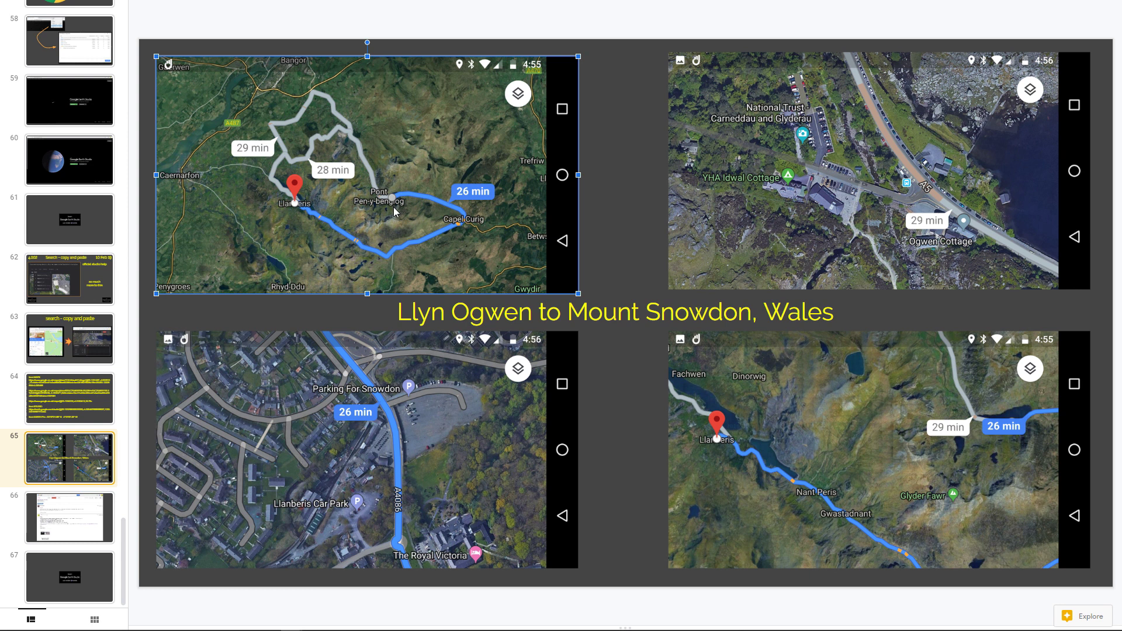
pyautogui.click(812, 212)
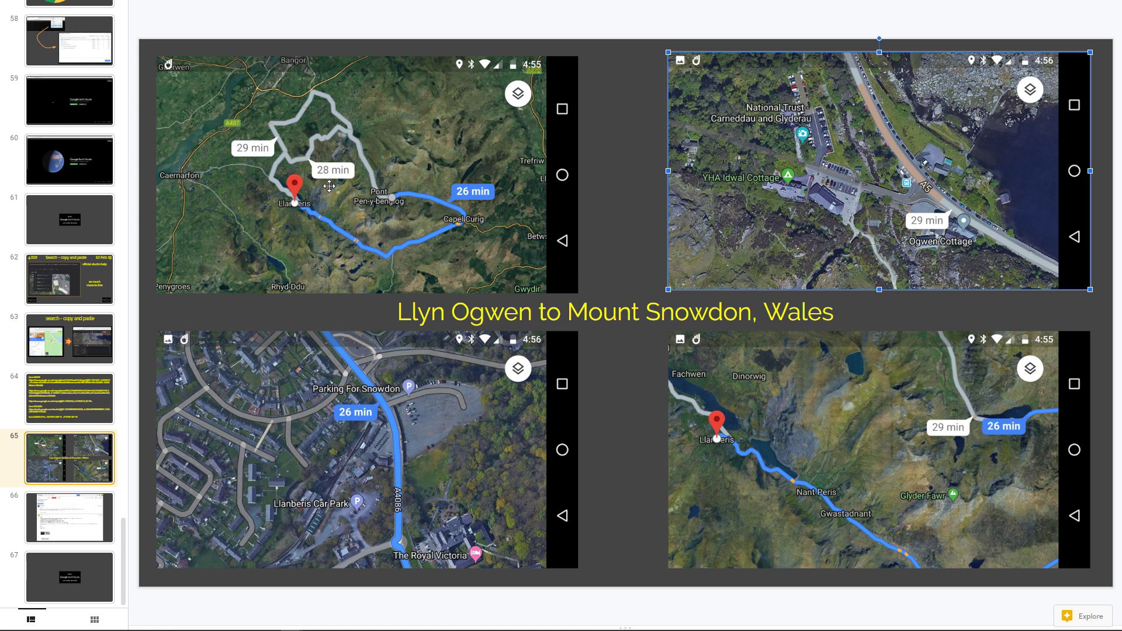
# View the forum post about searching for an address on slide 66, and return to slide 63, "search - copy and paste".
pyautogui.click(84, 518)
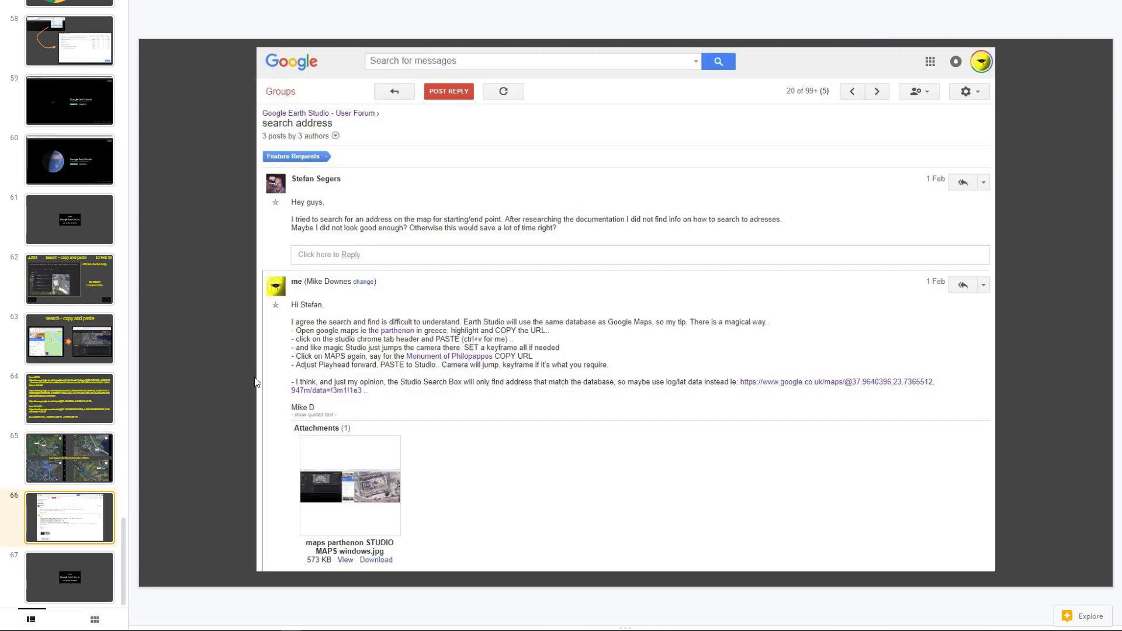
pyautogui.click(86, 347)
# Leave the full-screen presentation, minimize its window, and bring up the Google Earth Studio project beside Google Maps.
pyautogui.moveTo(443, 2)
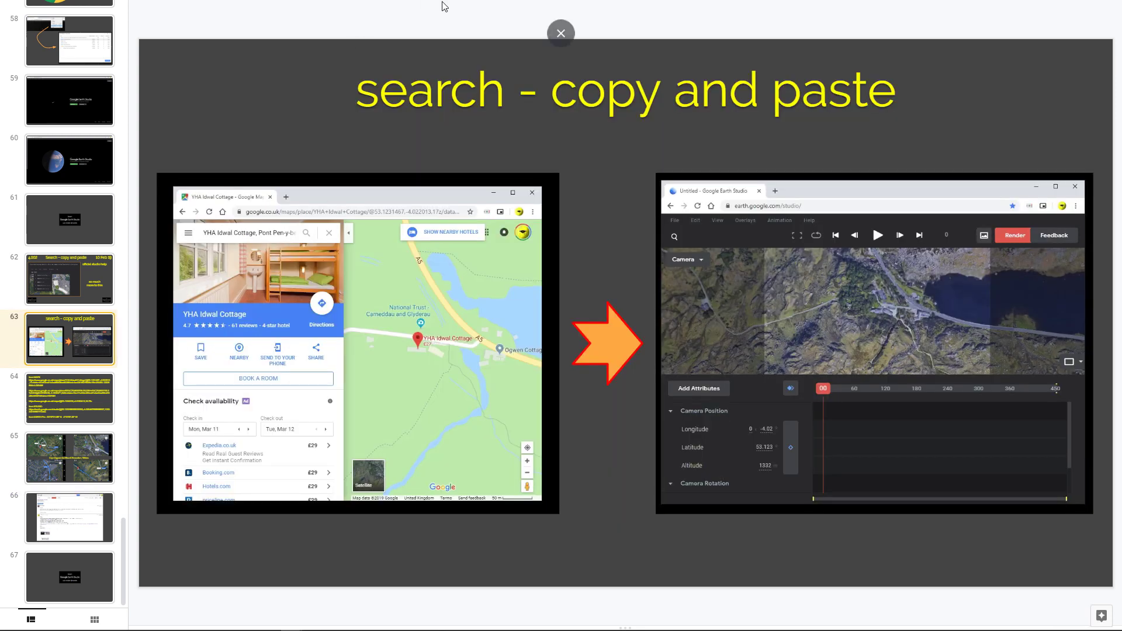
pyautogui.click(560, 41)
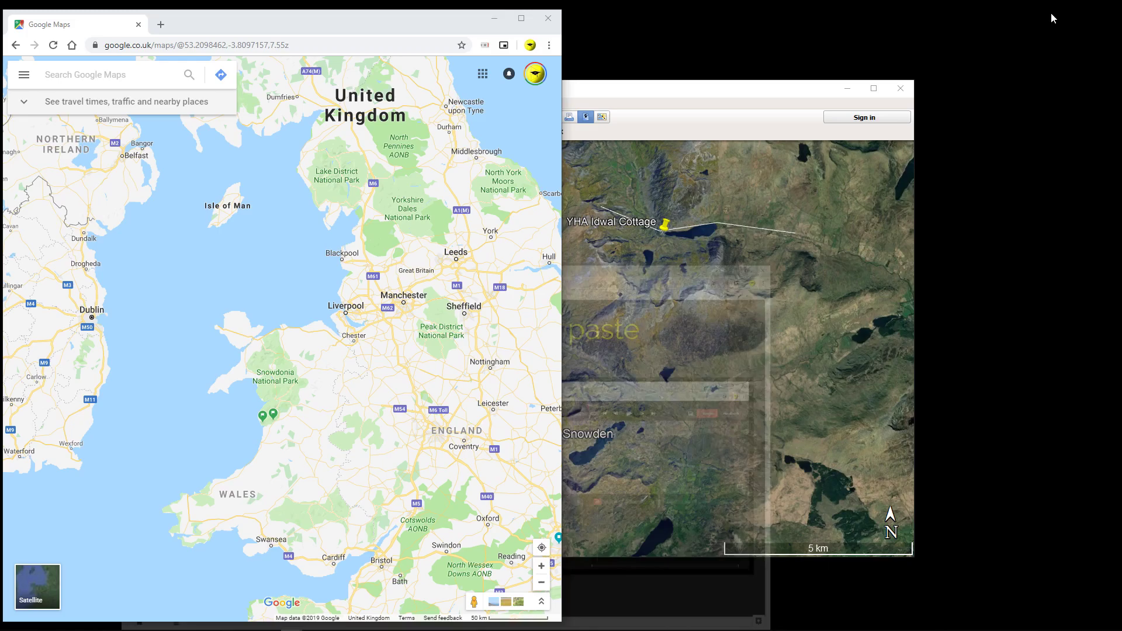
pyautogui.click(1055, 9)
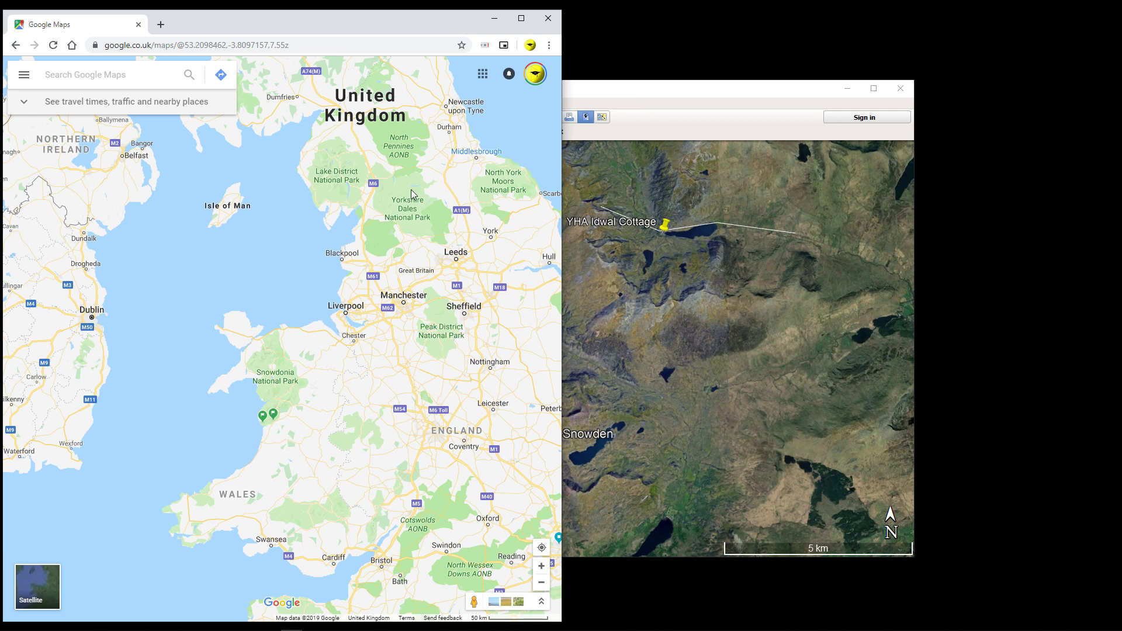
pyautogui.moveTo(368, 625)
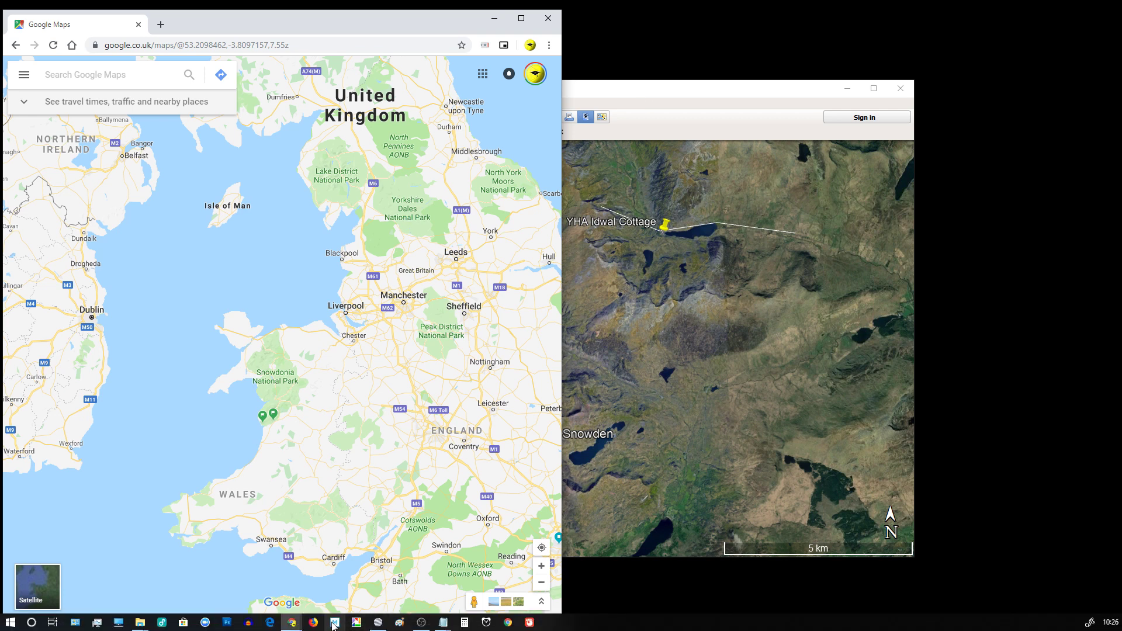
pyautogui.moveTo(291, 622)
pyautogui.click(324, 587)
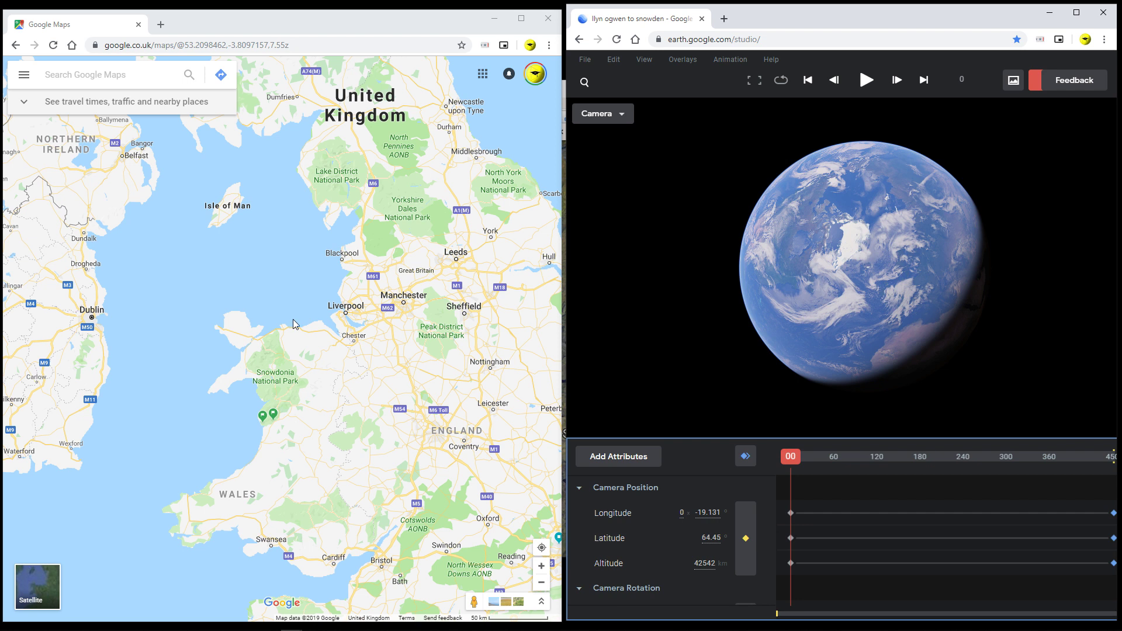
pyautogui.click(218, 271)
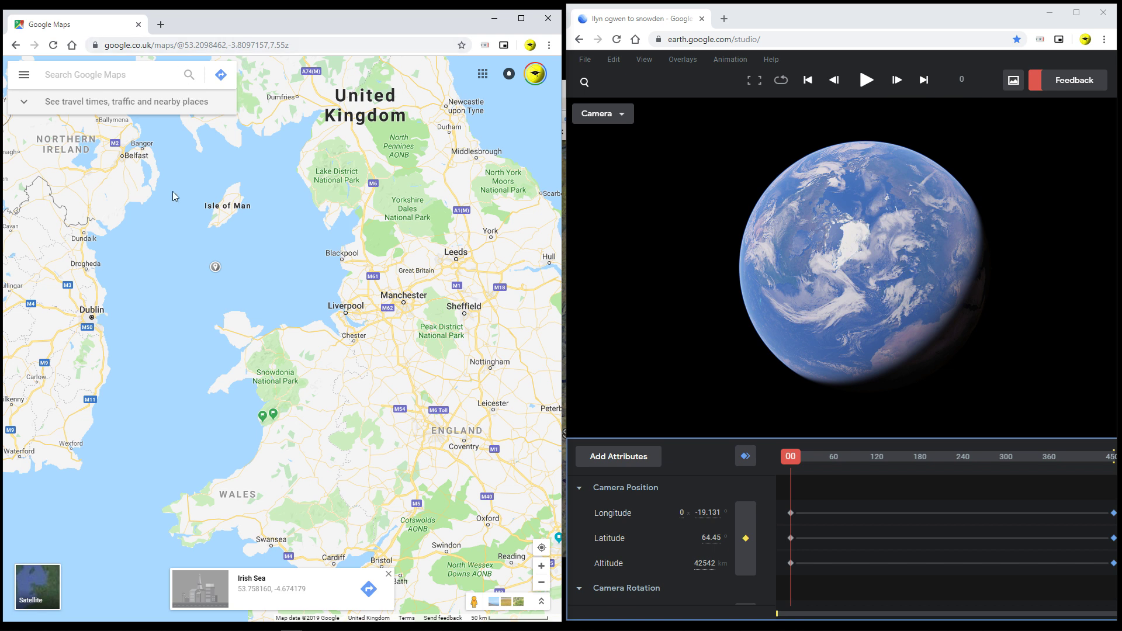
pyautogui.click(198, 46)
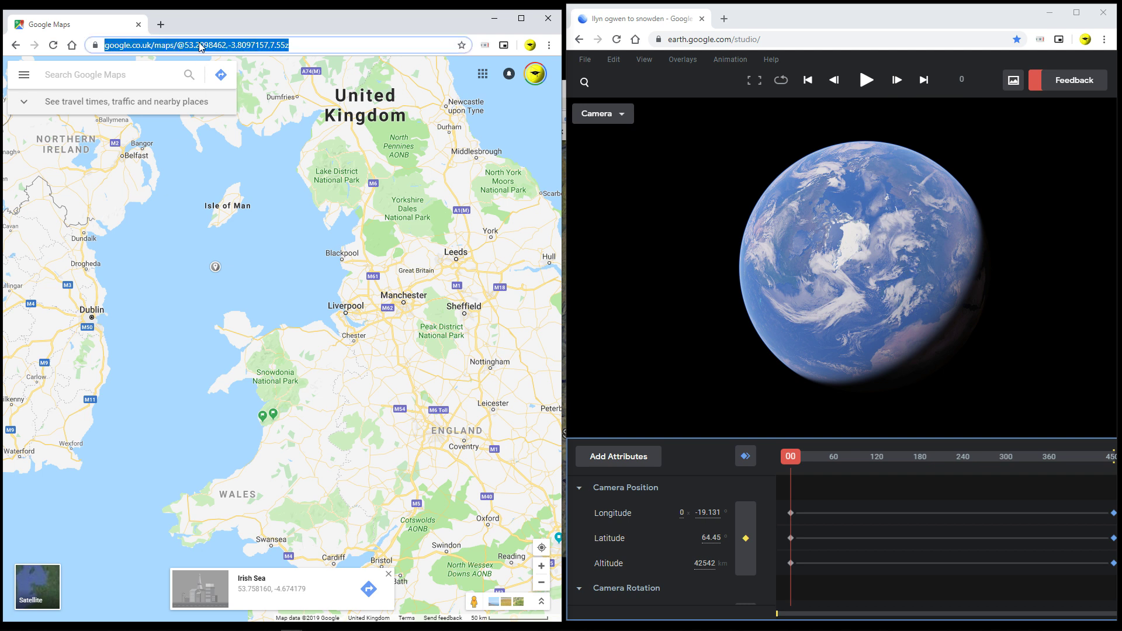
pyautogui.rightClick(201, 47)
pyautogui.click(225, 107)
pyautogui.click(613, 59)
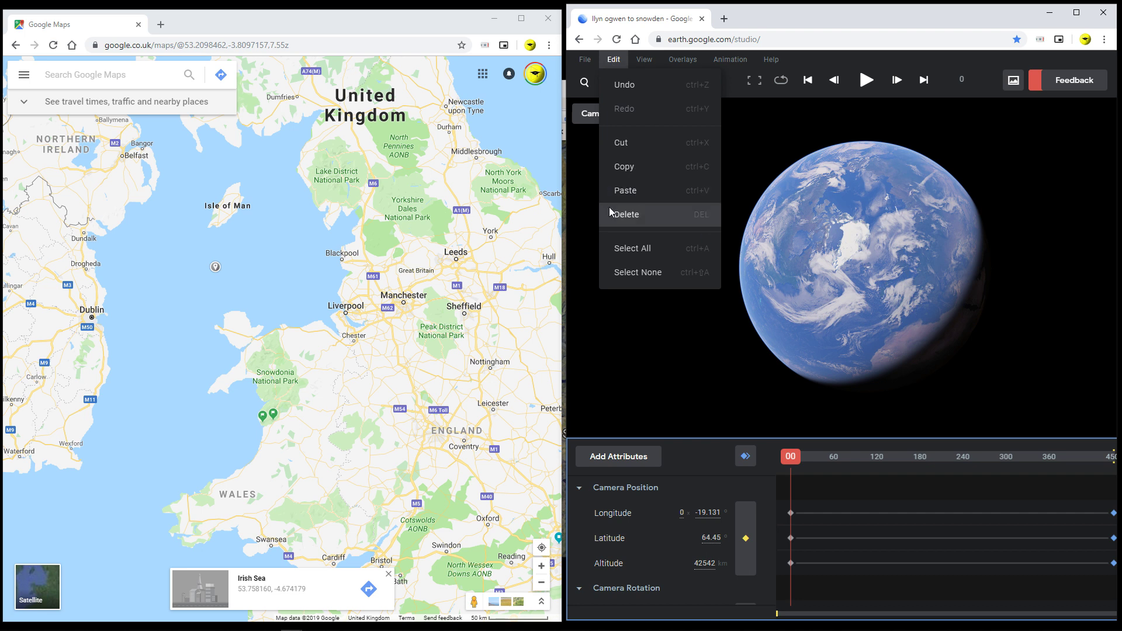
pyautogui.click(582, 195)
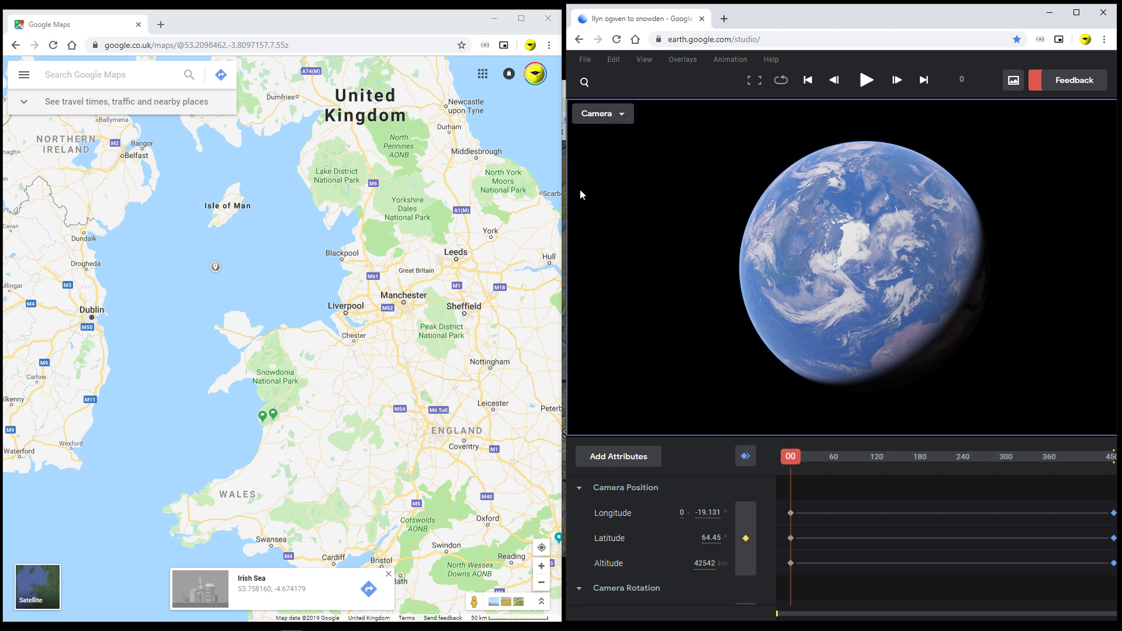
# Copy the full Google Maps URL of the United Kingdom map view.
pyautogui.click(176, 45)
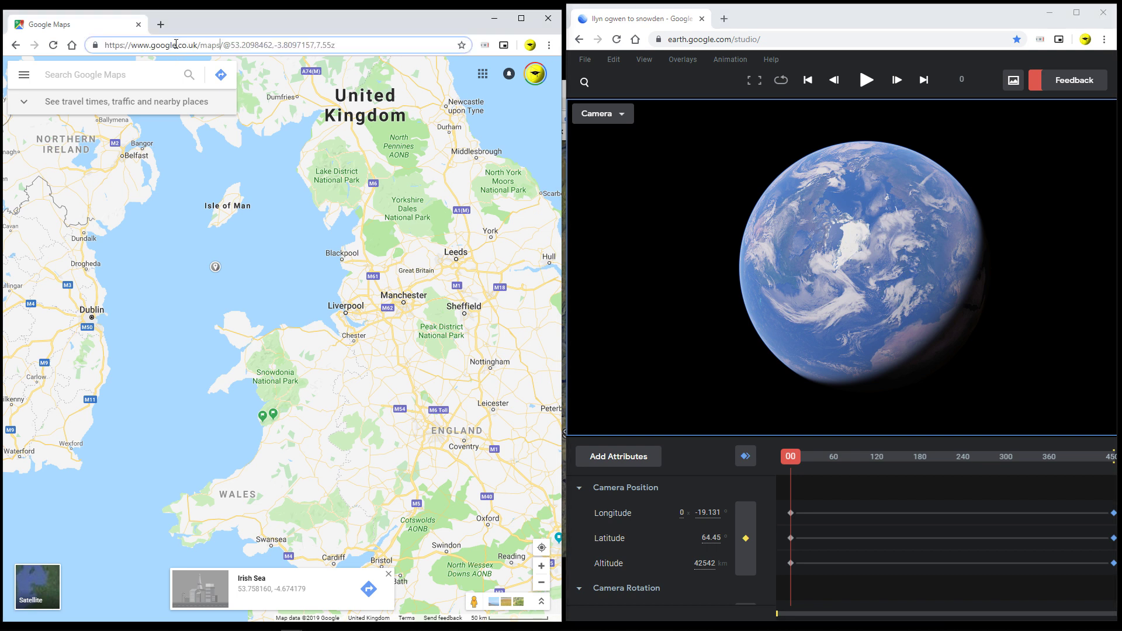
pyautogui.hotkey('ctrl', 'a')
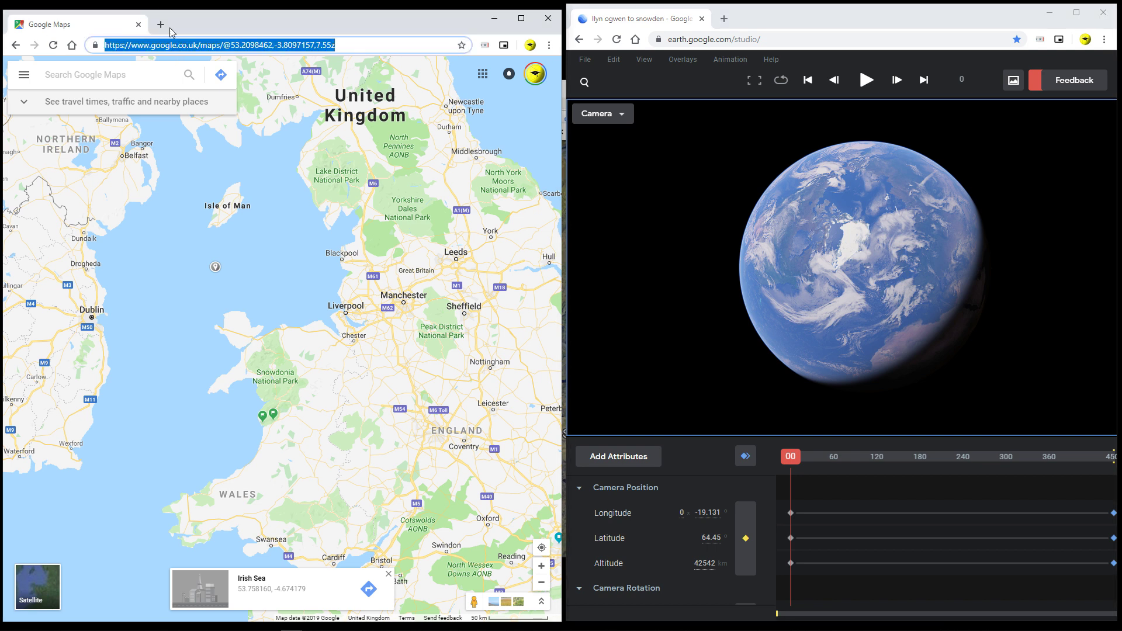
pyautogui.rightClick(173, 45)
pyautogui.click(193, 108)
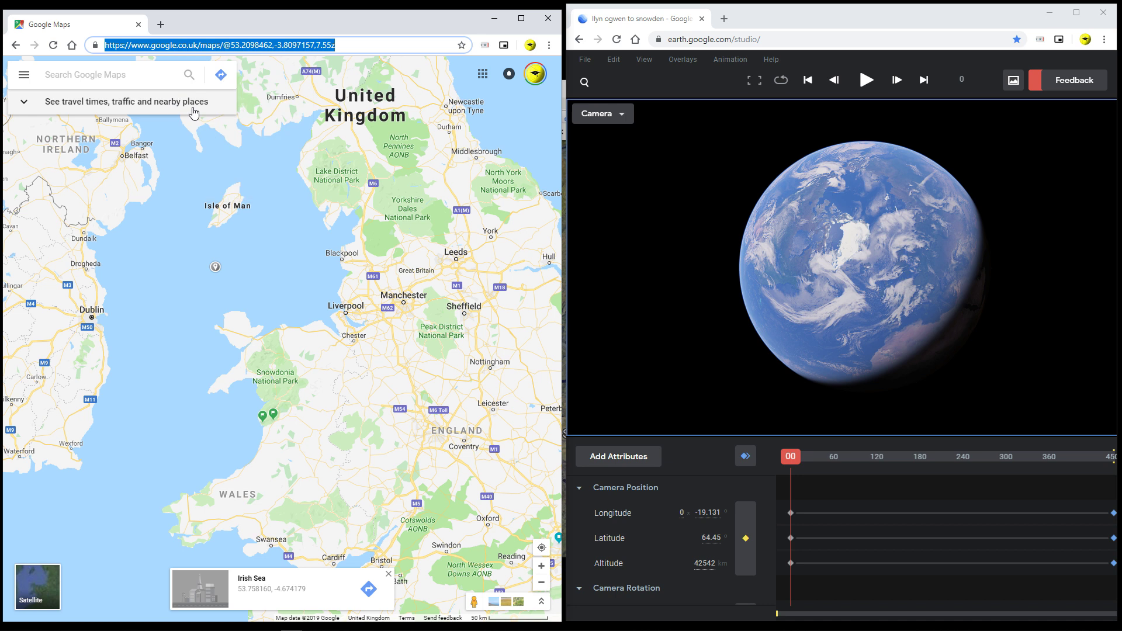
# Paste the copied Maps URL into Earth Studio to move the camera there, and bring the camera down to an altitude of about 230 km.
pyautogui.click(748, 22)
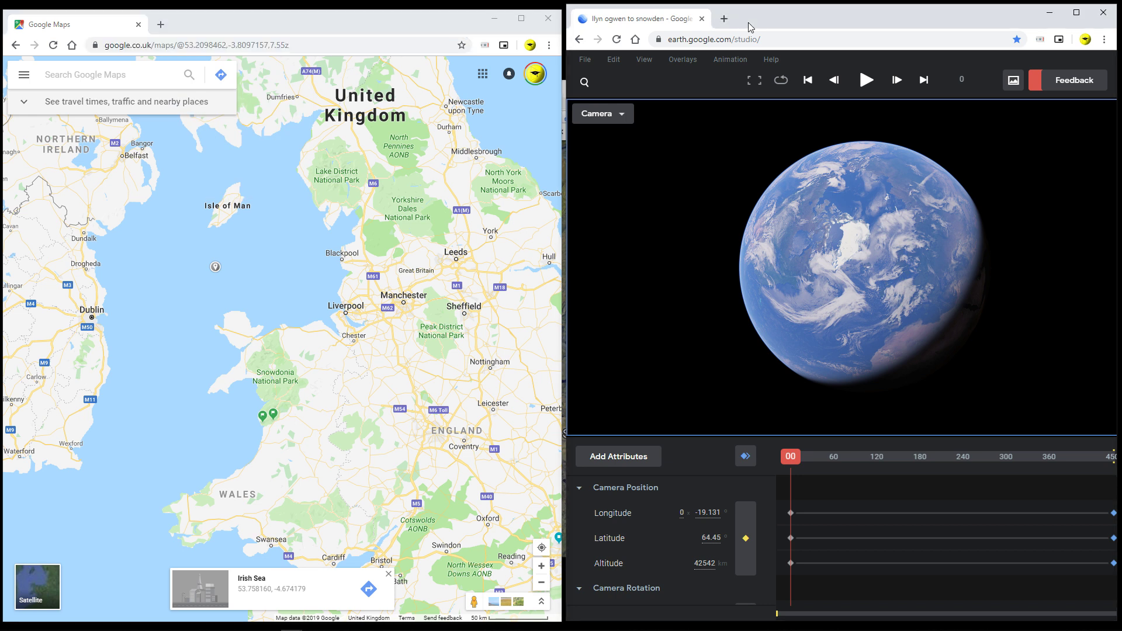
pyautogui.click(693, 455)
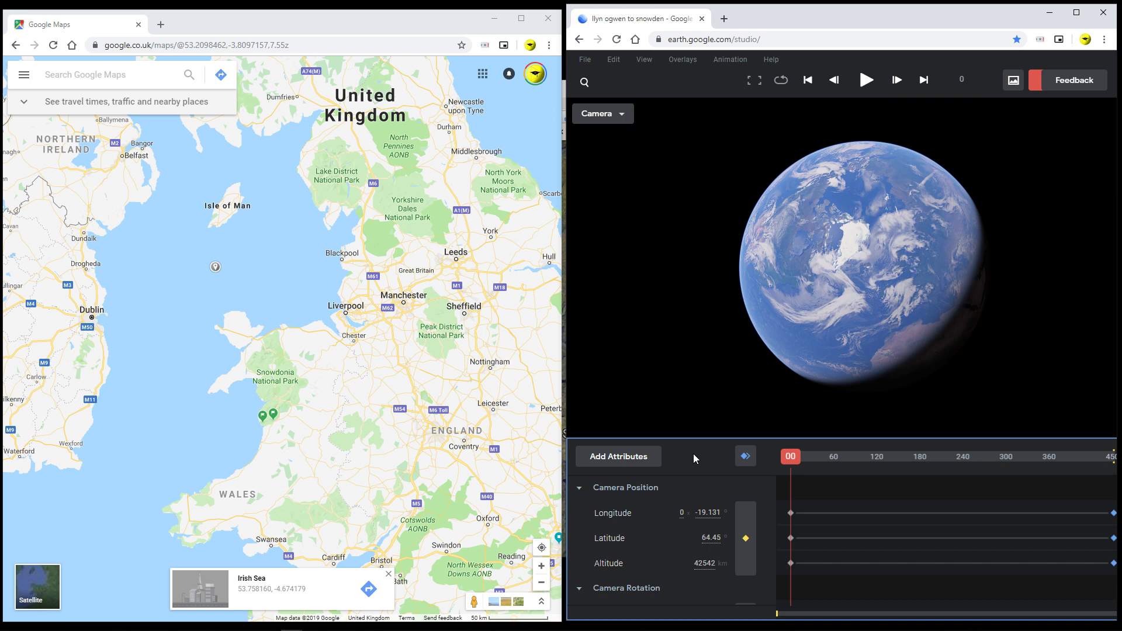
pyautogui.hotkey('ctrl', 'v')
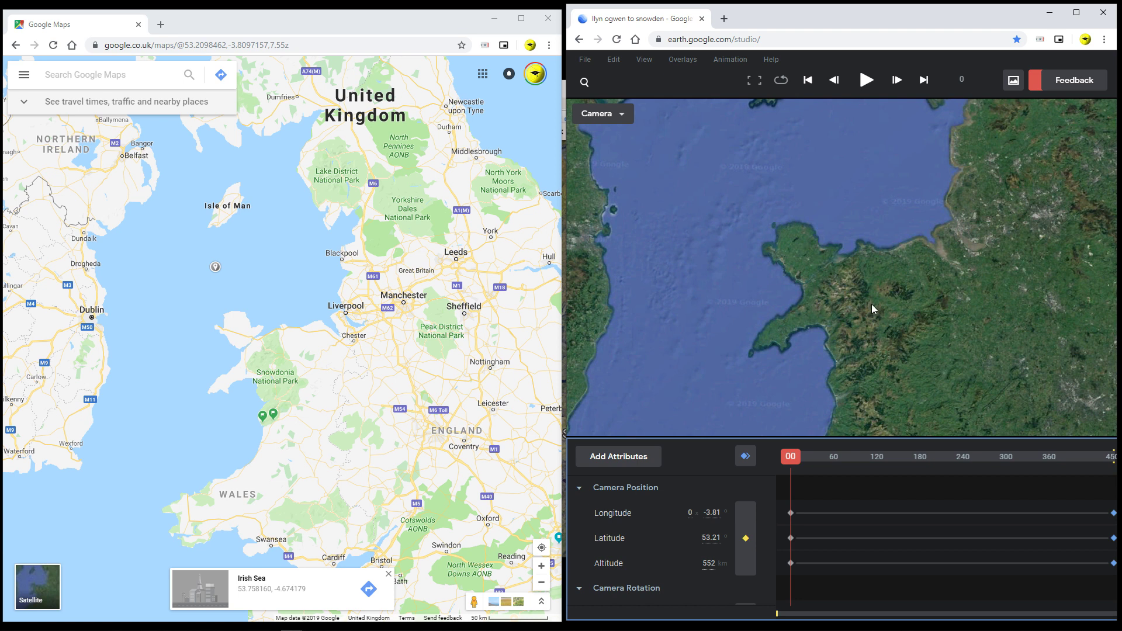
pyautogui.scroll(5, 873, 305)
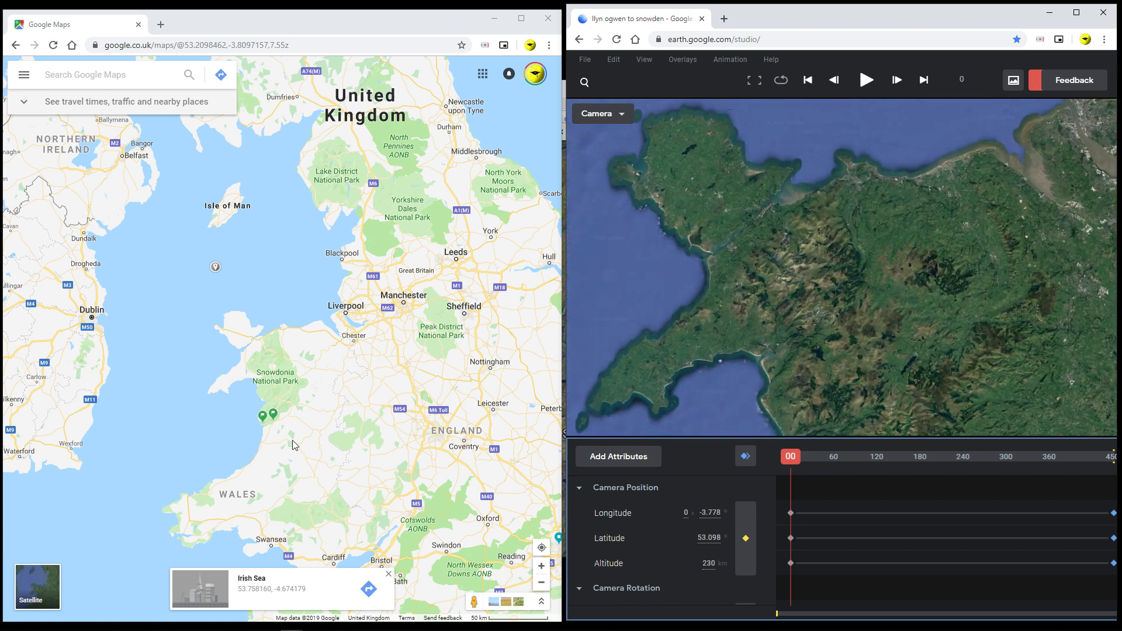
# Locate the lake Llyn Hiraethlyn in Snowdonia National Park in Google Maps, shown with satellite imagery, and mark a point beside it.
pyautogui.scroll(3, 267, 403)
pyautogui.scroll(4, 293, 340)
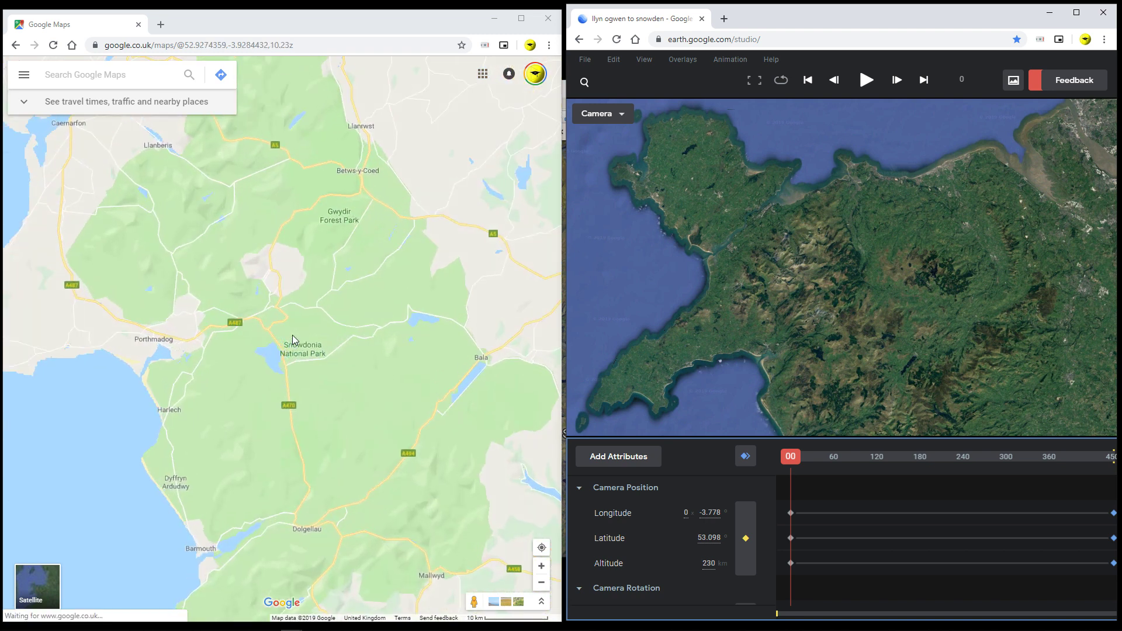
pyautogui.scroll(4, 253, 384)
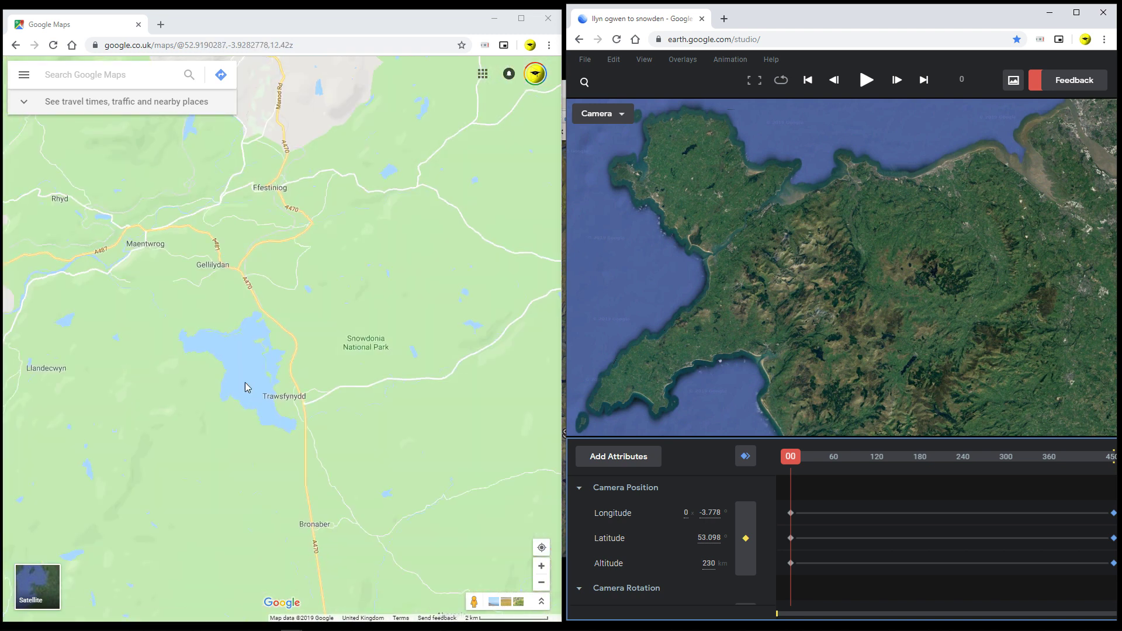
pyautogui.scroll(3, 357, 355)
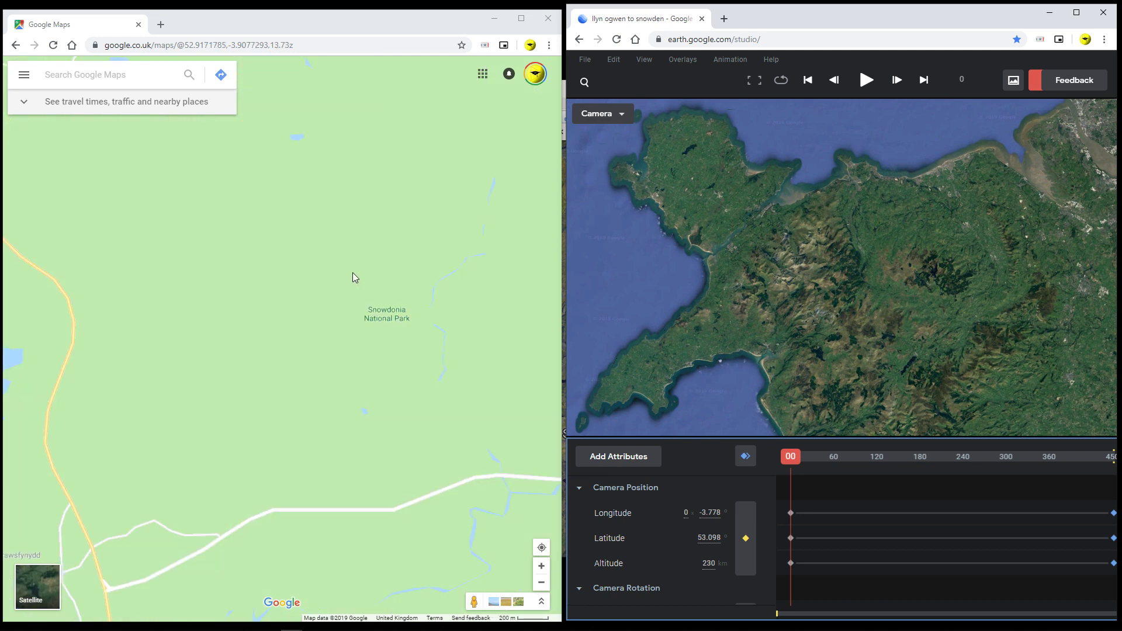
pyautogui.moveTo(440, 345); pyautogui.dragTo(234, 305)
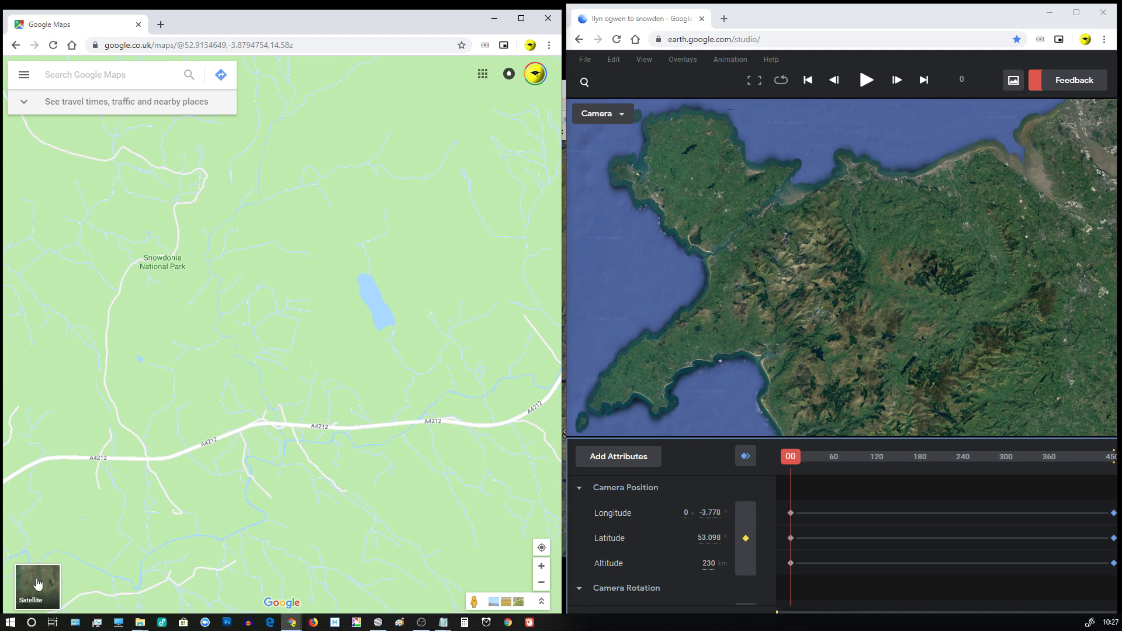
pyautogui.click(36, 583)
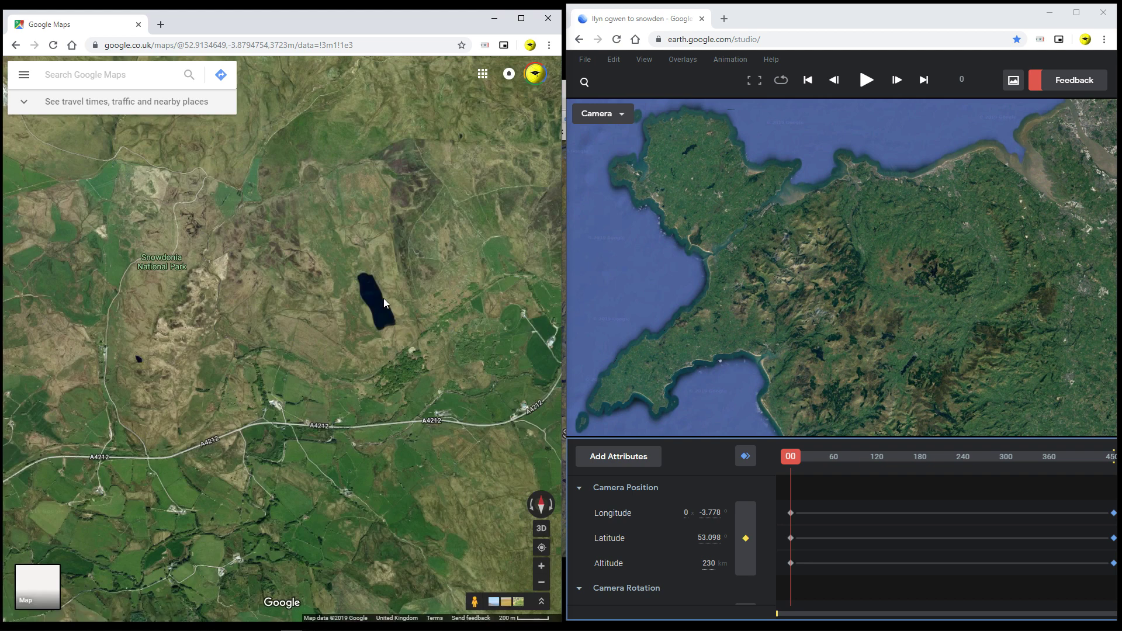
pyautogui.scroll(3, 383, 298)
pyautogui.click(292, 306)
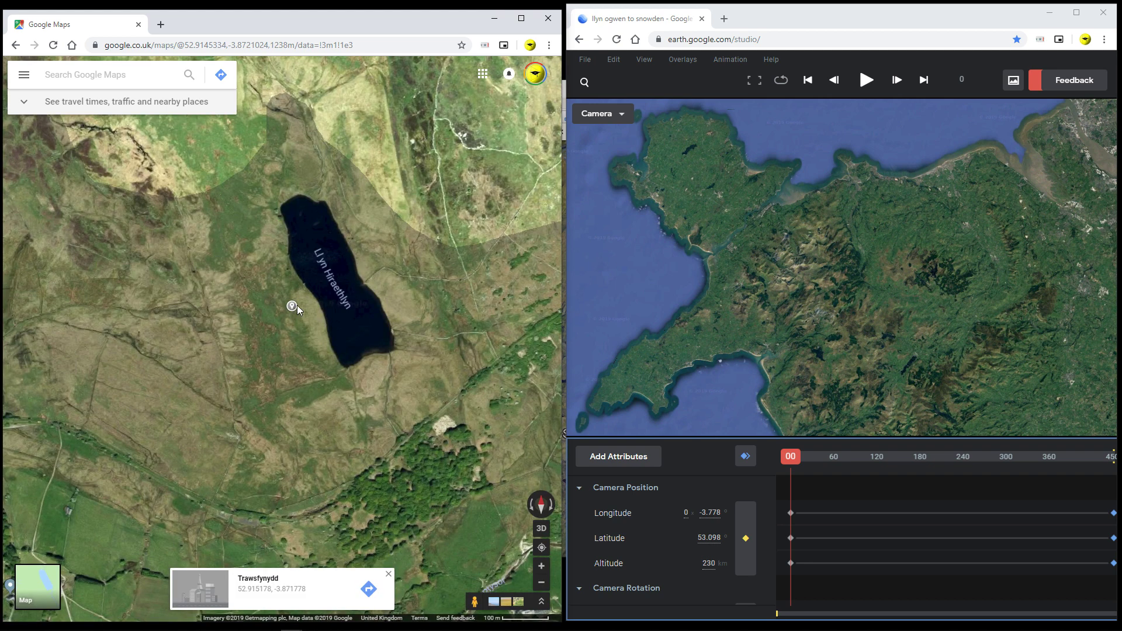
# Copy the Google Maps URL of the Llyn Hiraethlyn view, paste it into Earth Studio, and raise the camera to about 2635 m.
pyautogui.click(229, 46)
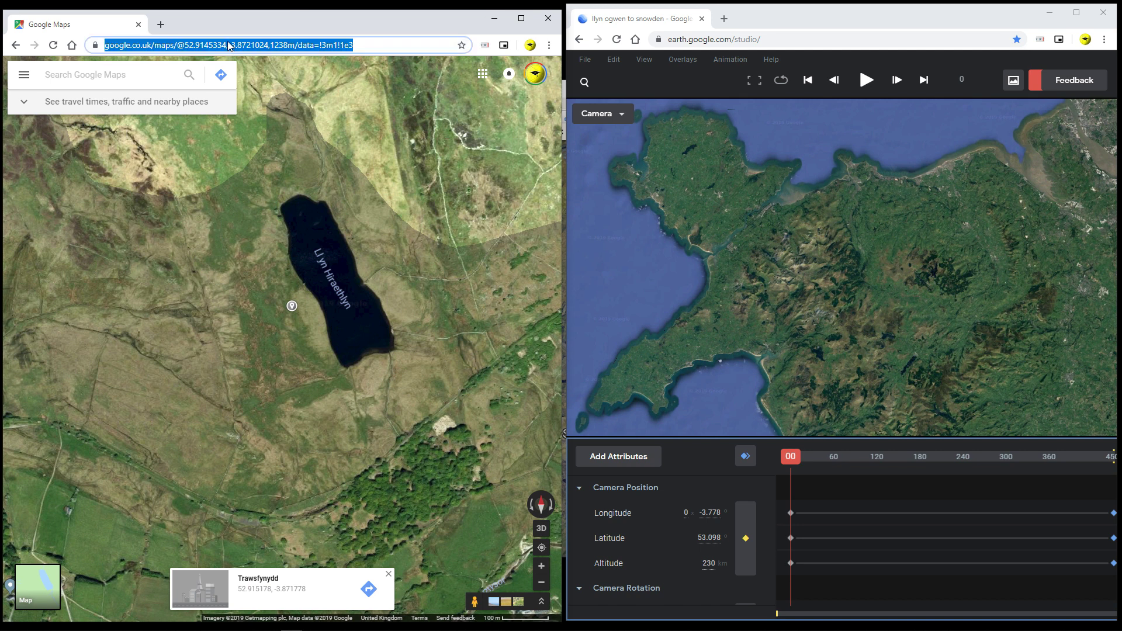
pyautogui.rightClick(229, 46)
pyautogui.click(252, 109)
pyautogui.click(771, 19)
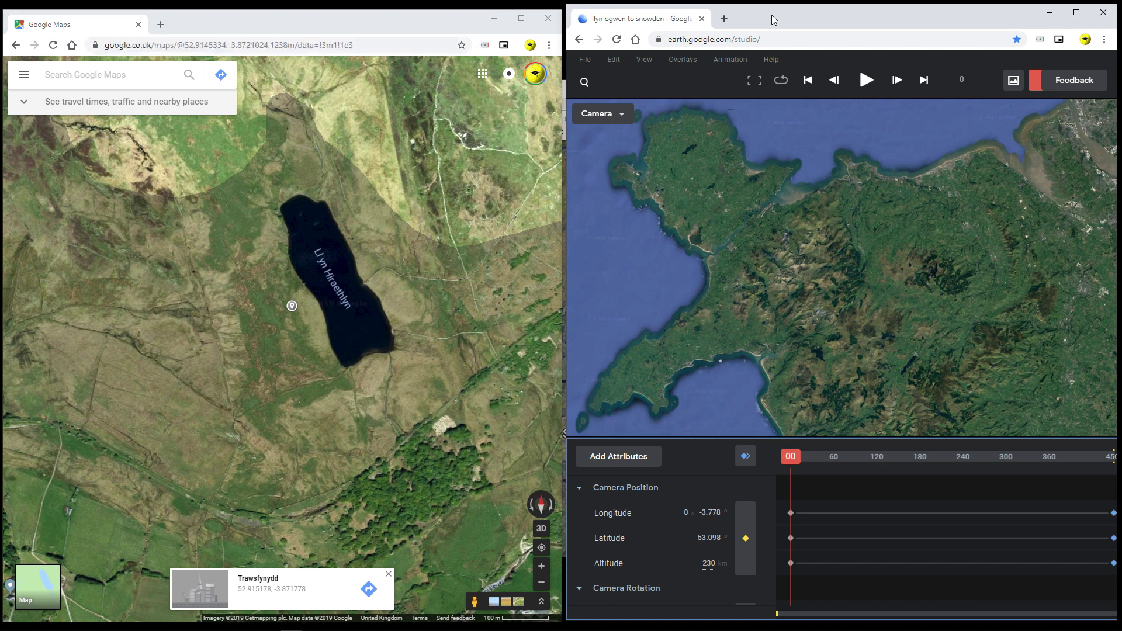
pyautogui.hotkey('ctrl', 'v')
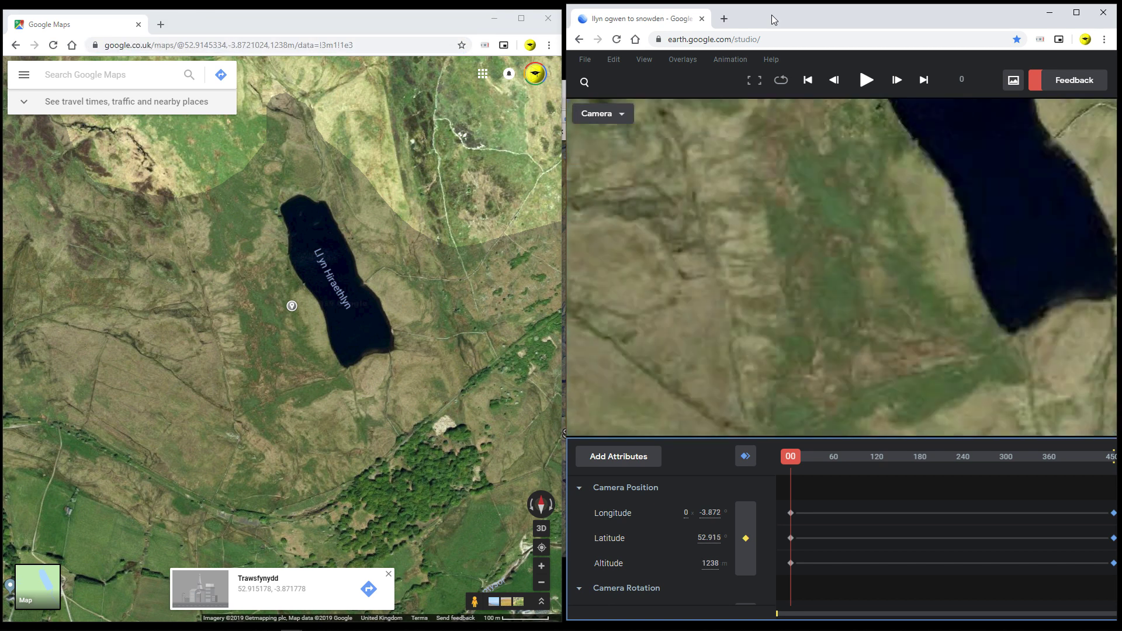
pyautogui.scroll(-5, 790, 262)
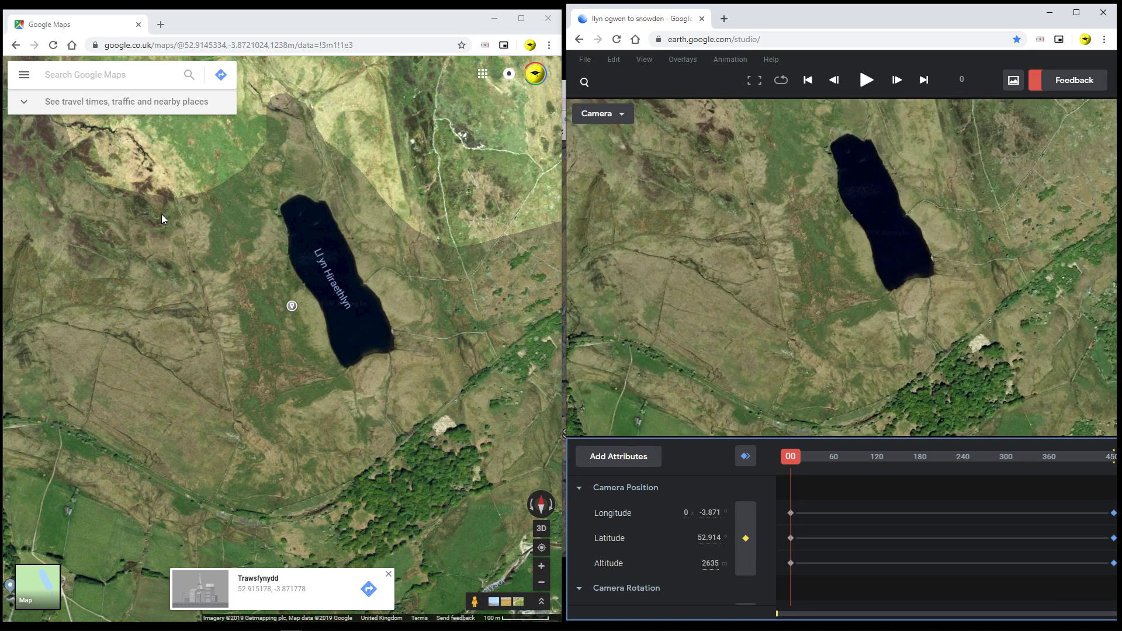
# View the Google Maps place details for Trawsfynydd and for Snowdonia National Park.
pyautogui.click(268, 579)
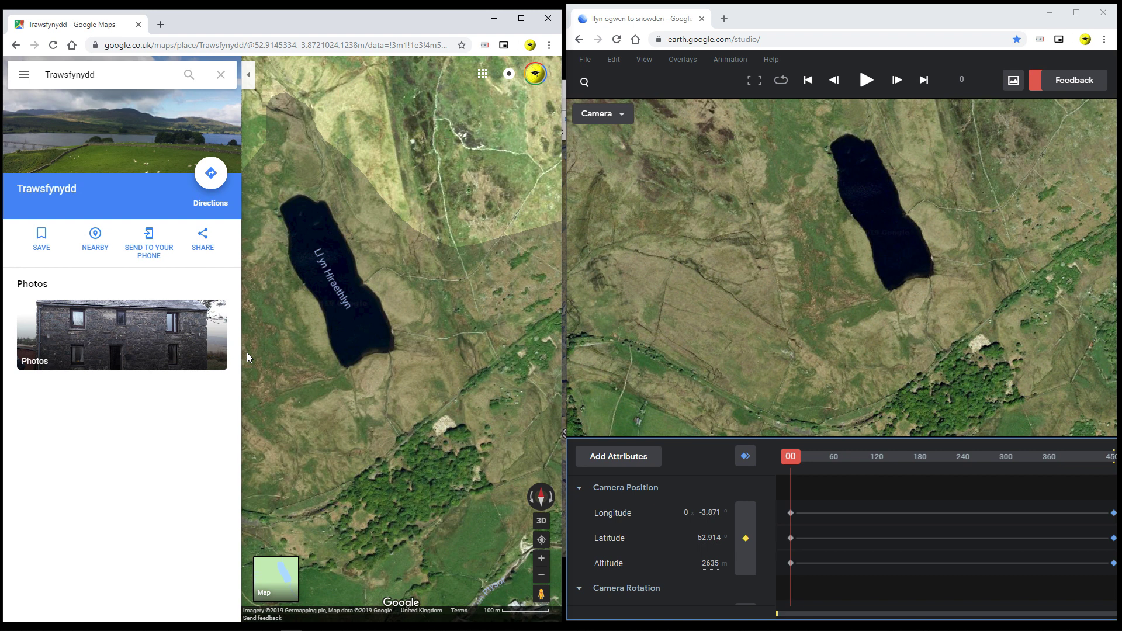
pyautogui.scroll(-5, 373, 332)
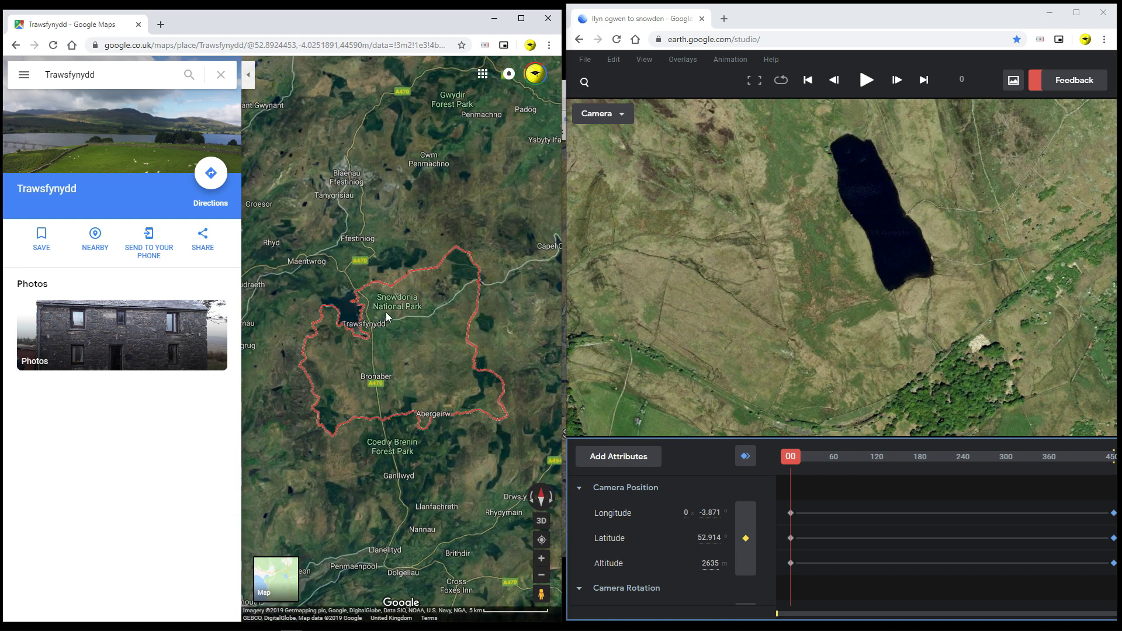
pyautogui.scroll(2, 385, 312)
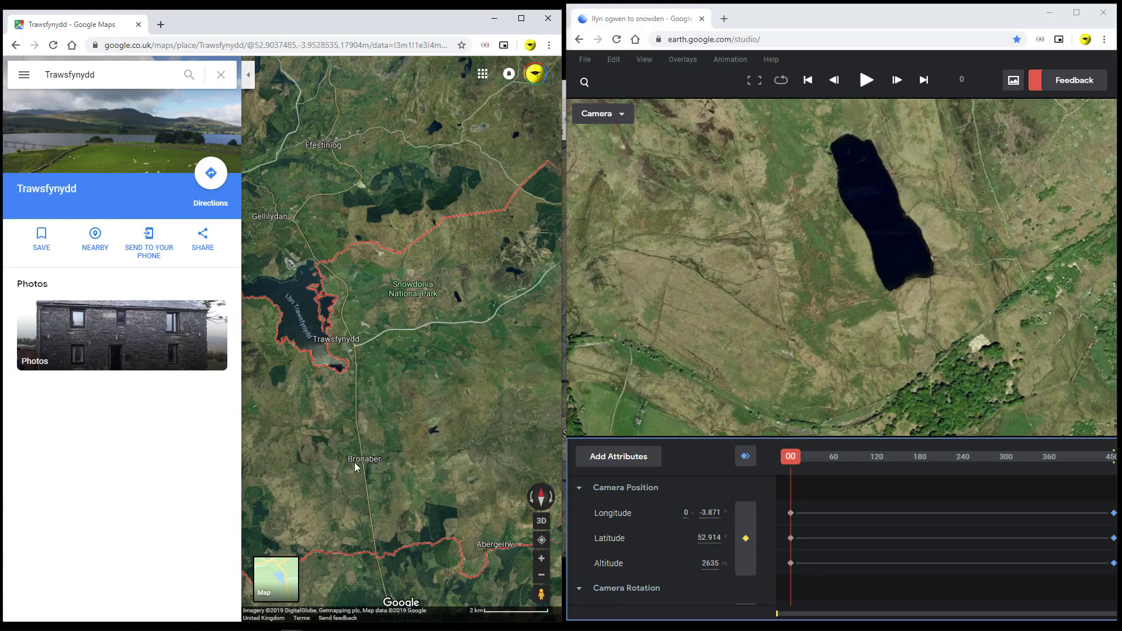
pyautogui.click(411, 299)
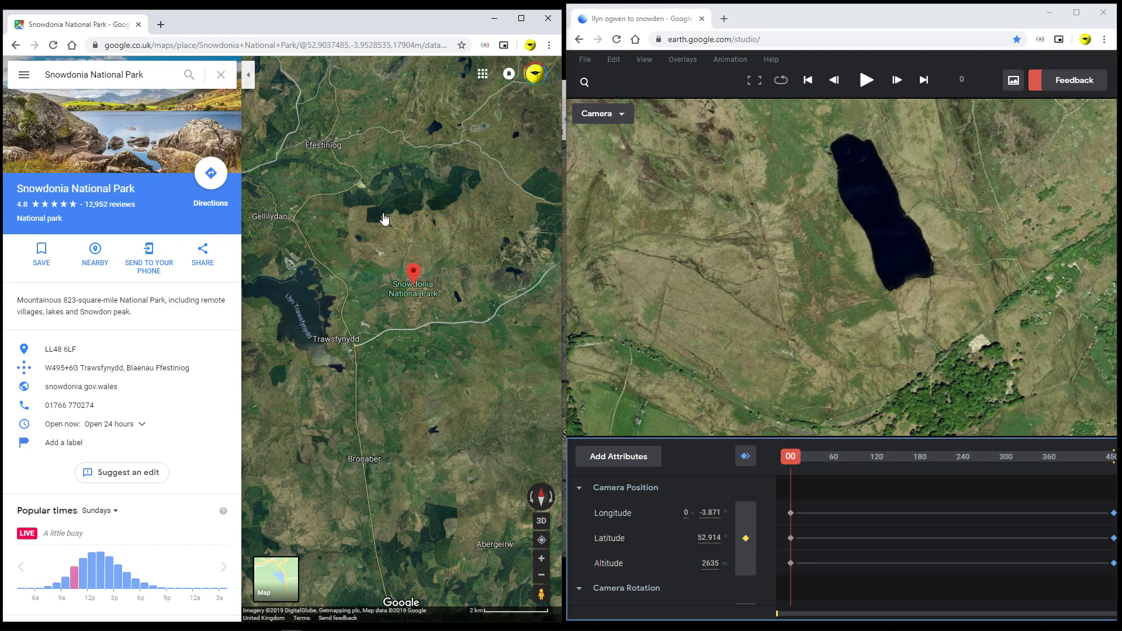
# Move the Earth Studio camera to about 3050 m above the wooded shore of Llyn Trawsfynydd and copy that spot's location URL.
pyautogui.scroll(-10, 756, 240)
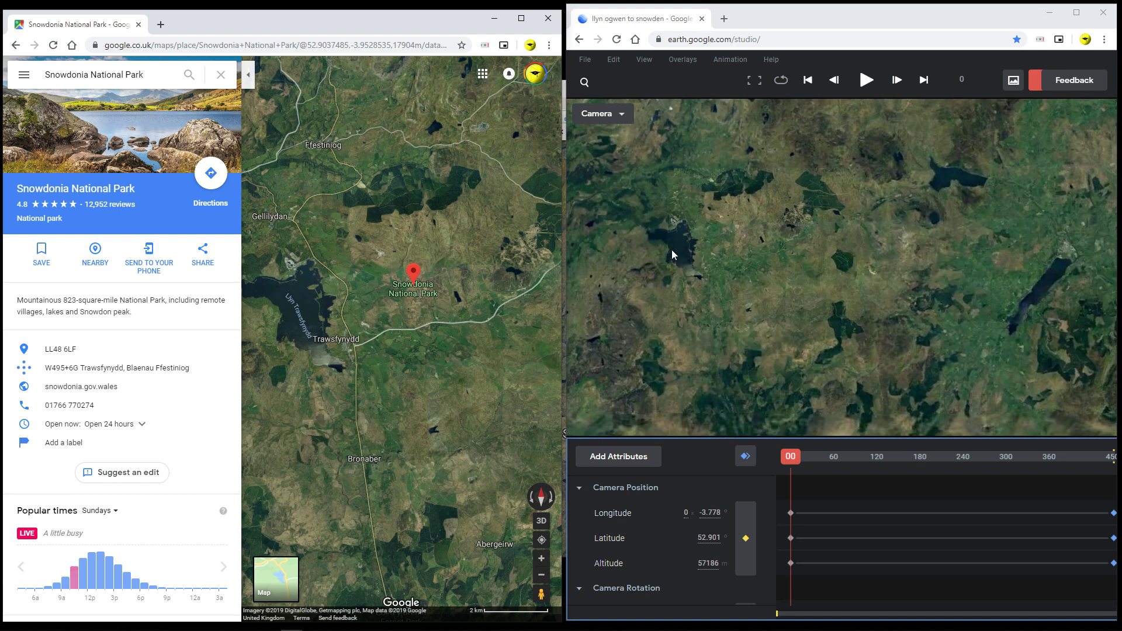
pyautogui.moveTo(671, 251); pyautogui.dragTo(784, 277)
pyautogui.scroll(5, 791, 271)
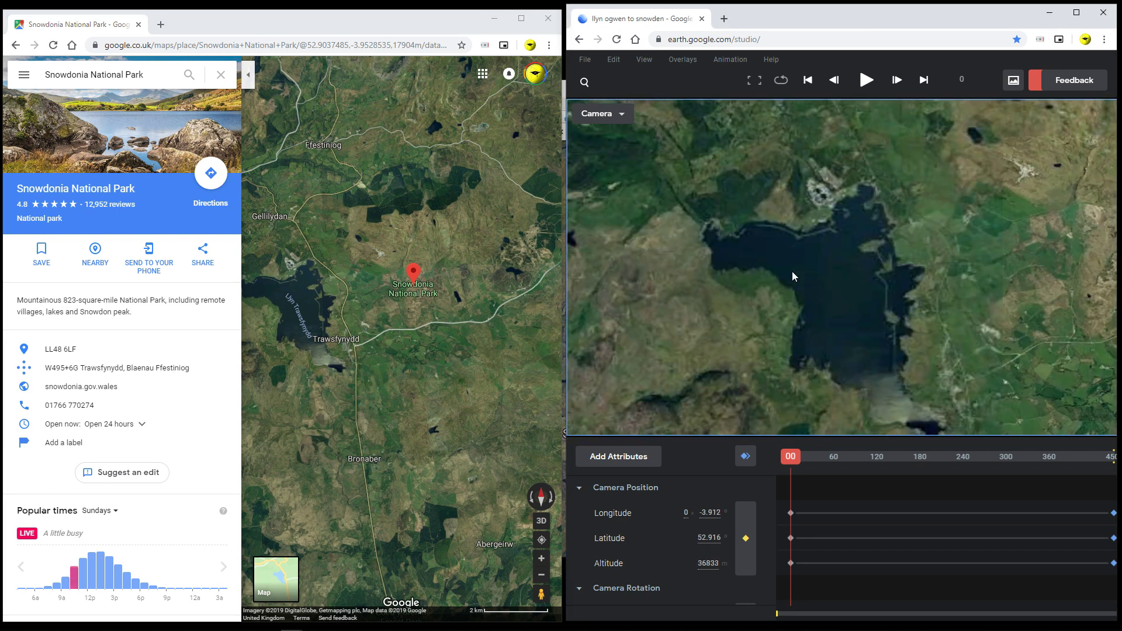
pyautogui.scroll(10, 791, 272)
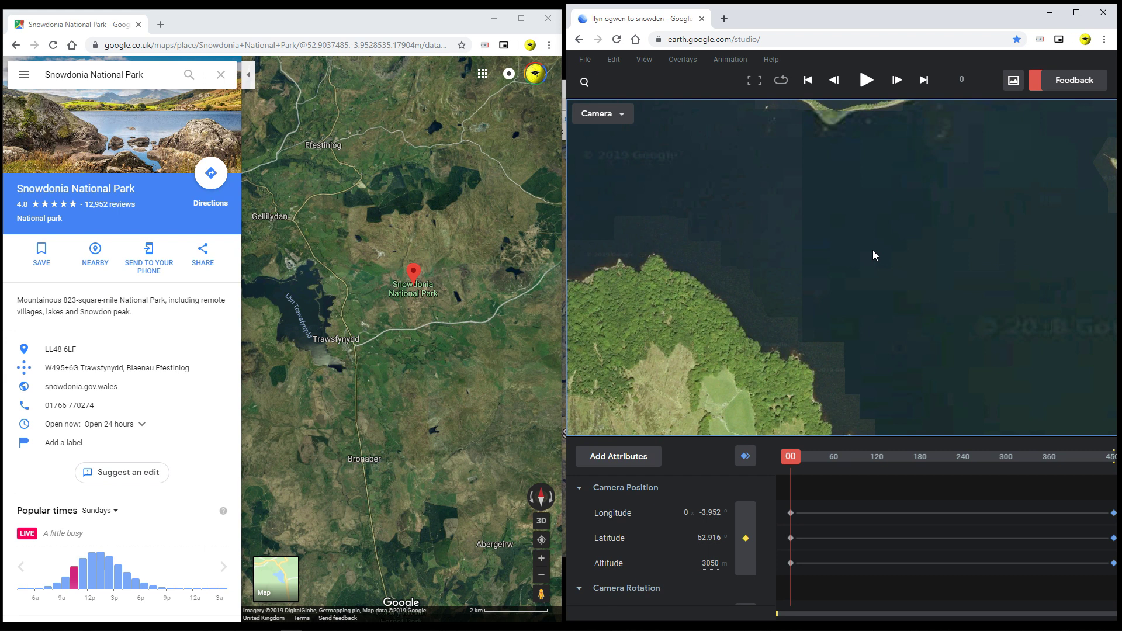
pyautogui.rightClick(819, 268)
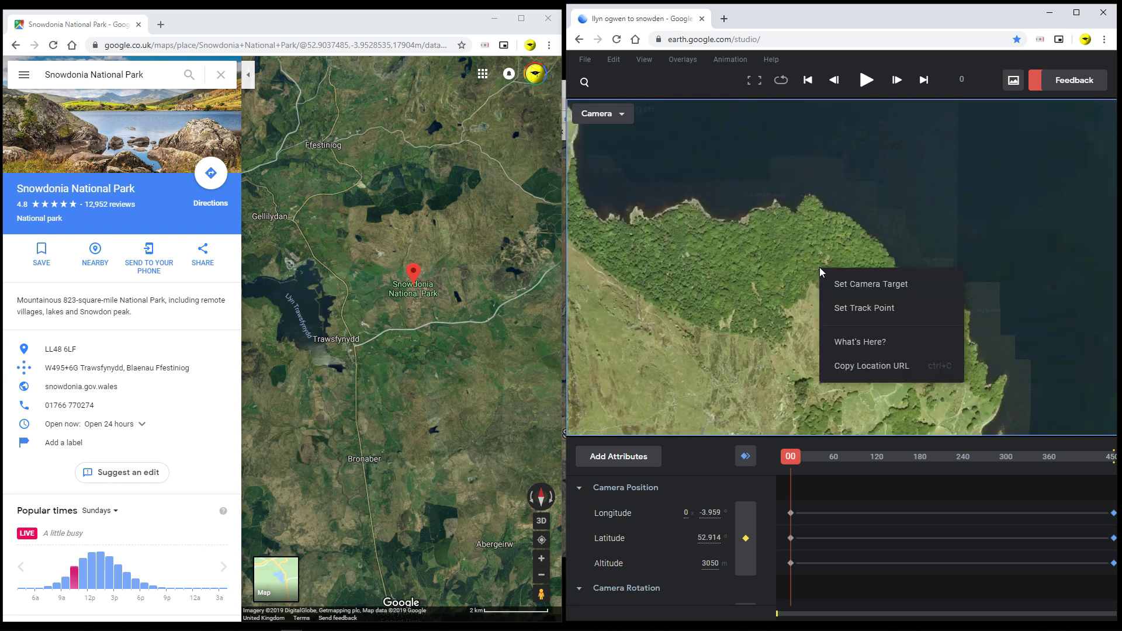
pyautogui.click(857, 363)
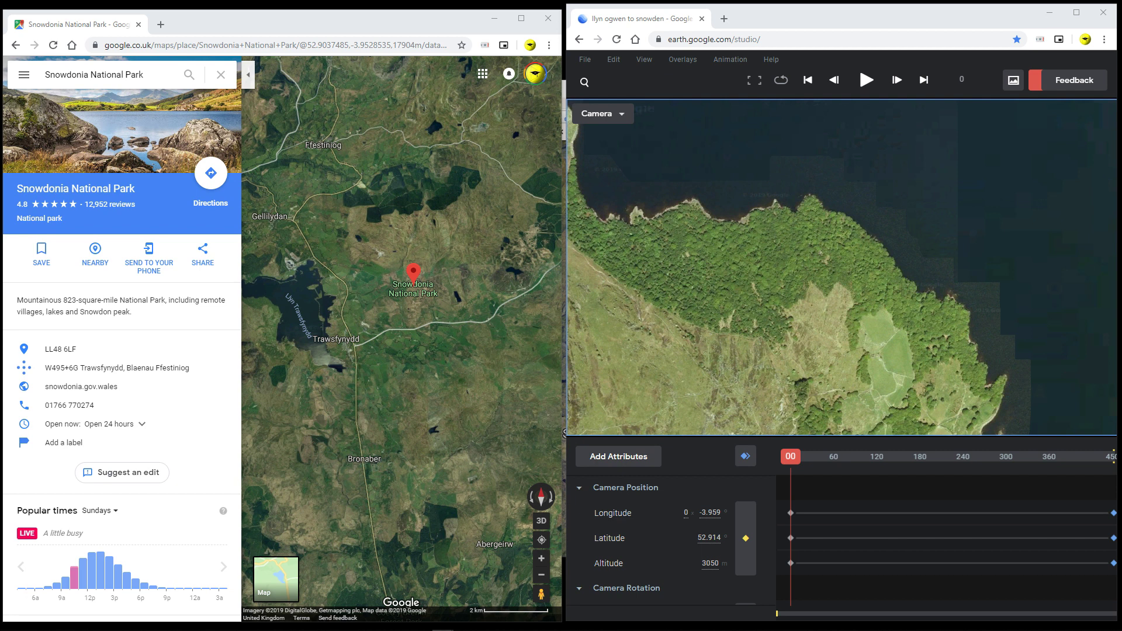
# Switch to Notepad, paste the copied location URL between the address and the forum note, select it, and minimize Notepad.
pyautogui.moveTo(0, 106); pyautogui.dragTo(486, 77)
pyautogui.moveTo(602, 176); pyautogui.dragTo(886, 200)
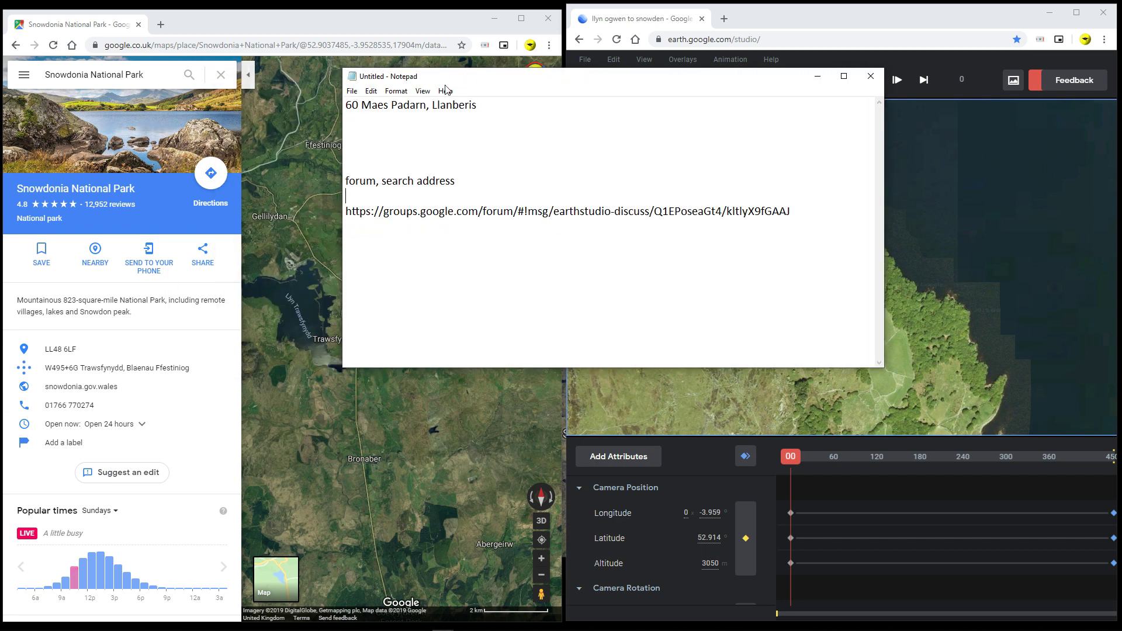
pyautogui.click(380, 137)
pyautogui.hotkey('ctrl', 'v')
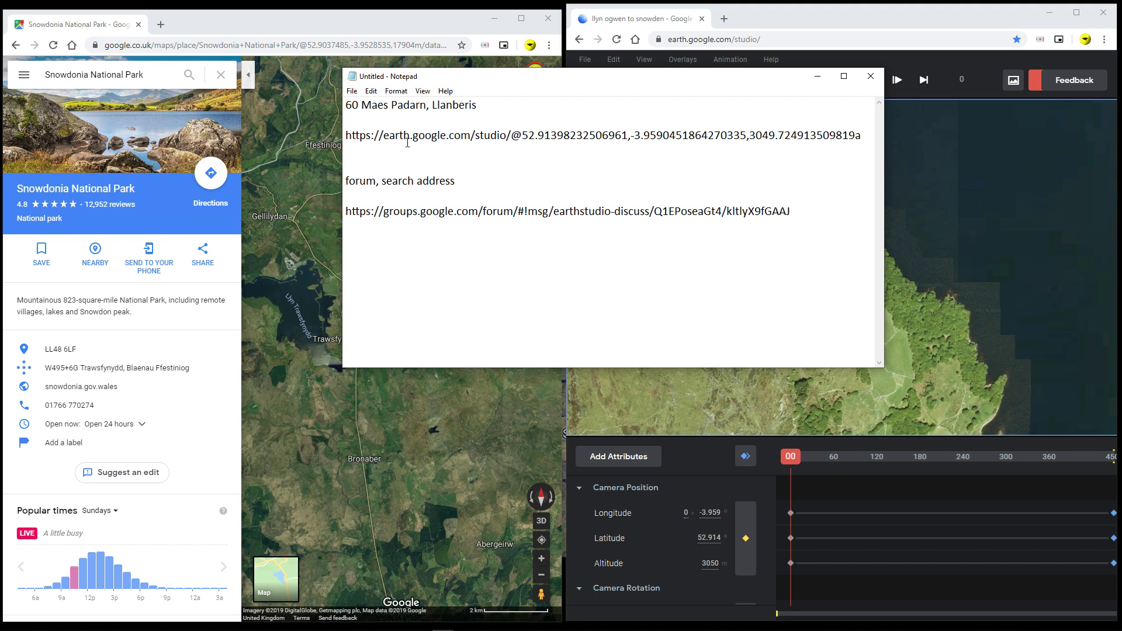
pyautogui.moveTo(349, 137); pyautogui.dragTo(865, 151)
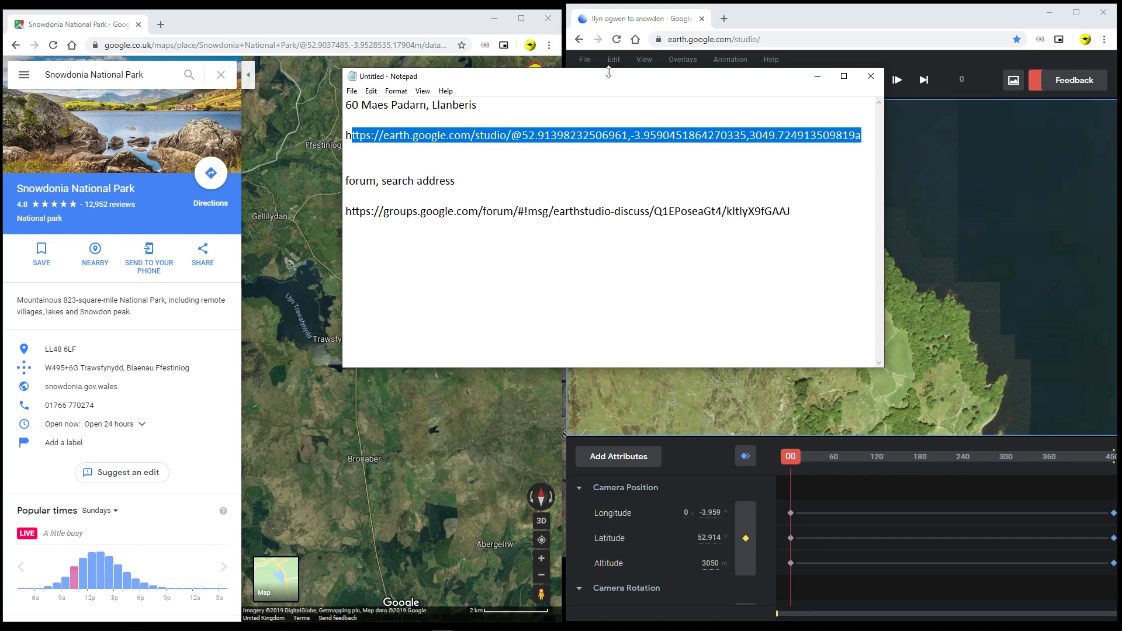
pyautogui.click(819, 78)
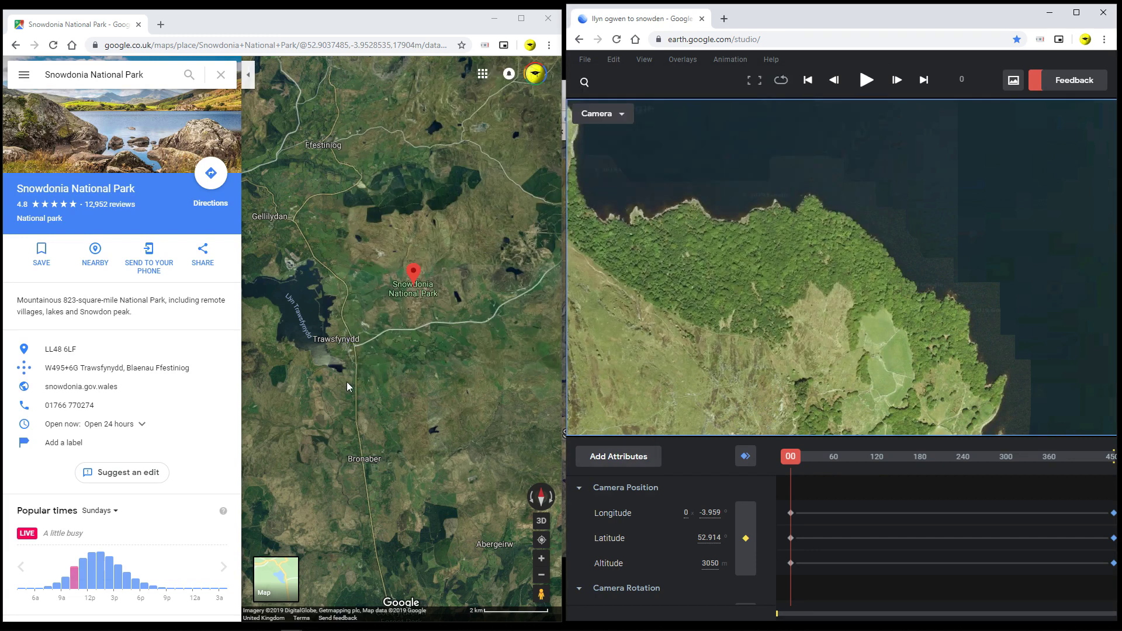
# Maximize the Earth Studio window and raise the camera to about 66 km over the Welsh coast west of the lake.
pyautogui.click(1078, 14)
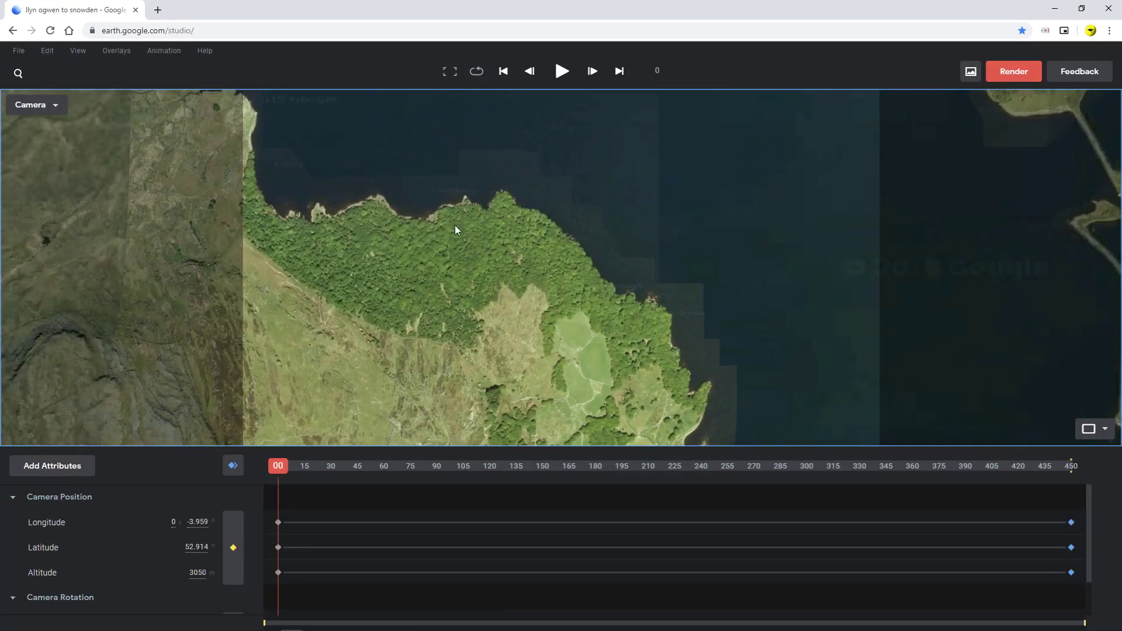
pyautogui.scroll(-5, 422, 242)
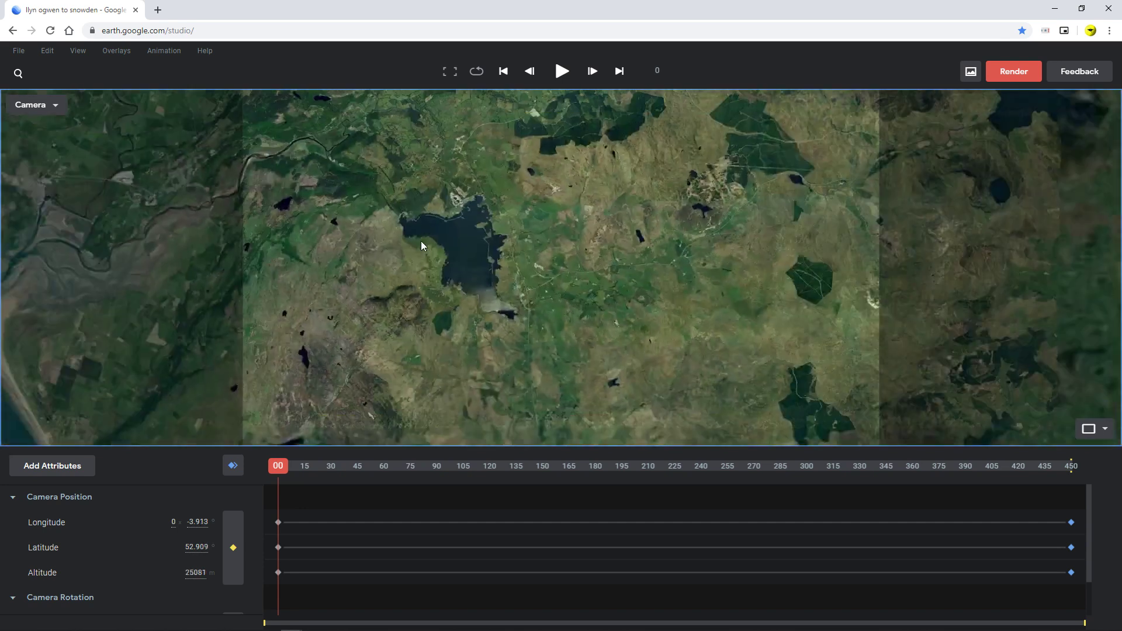
pyautogui.scroll(-3, 421, 241)
pyautogui.moveTo(421, 240); pyautogui.dragTo(625, 270)
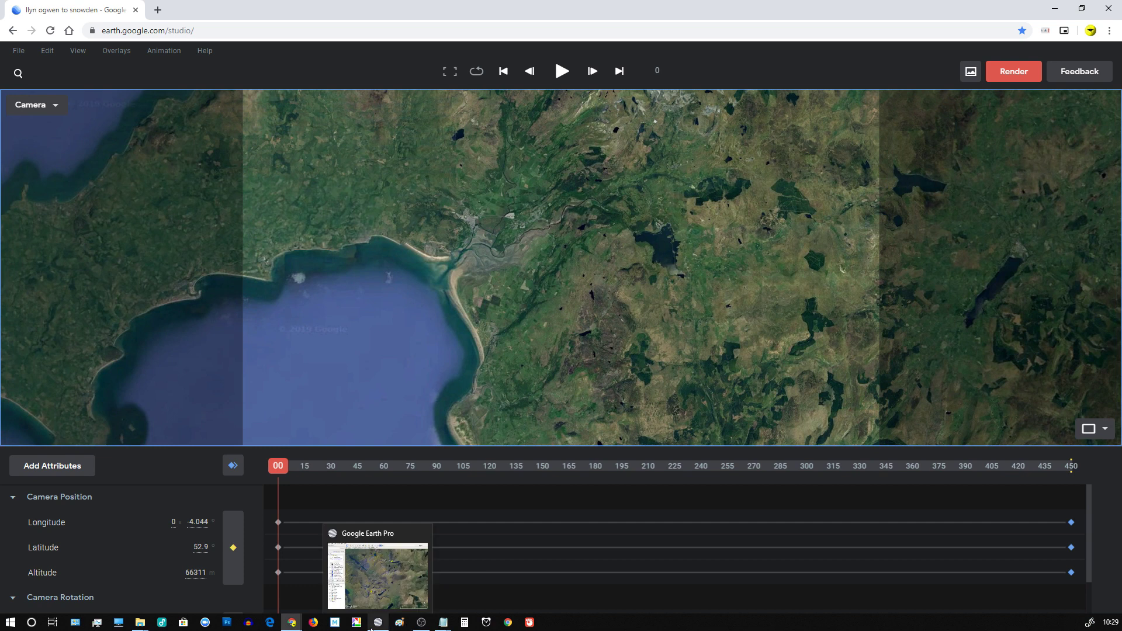
# Switch to Google Earth Pro, maximize it, examine the Llyn Ogwen to Snowden folder with its path and placemarks, and return to Earth Studio.
pyautogui.click(377, 624)
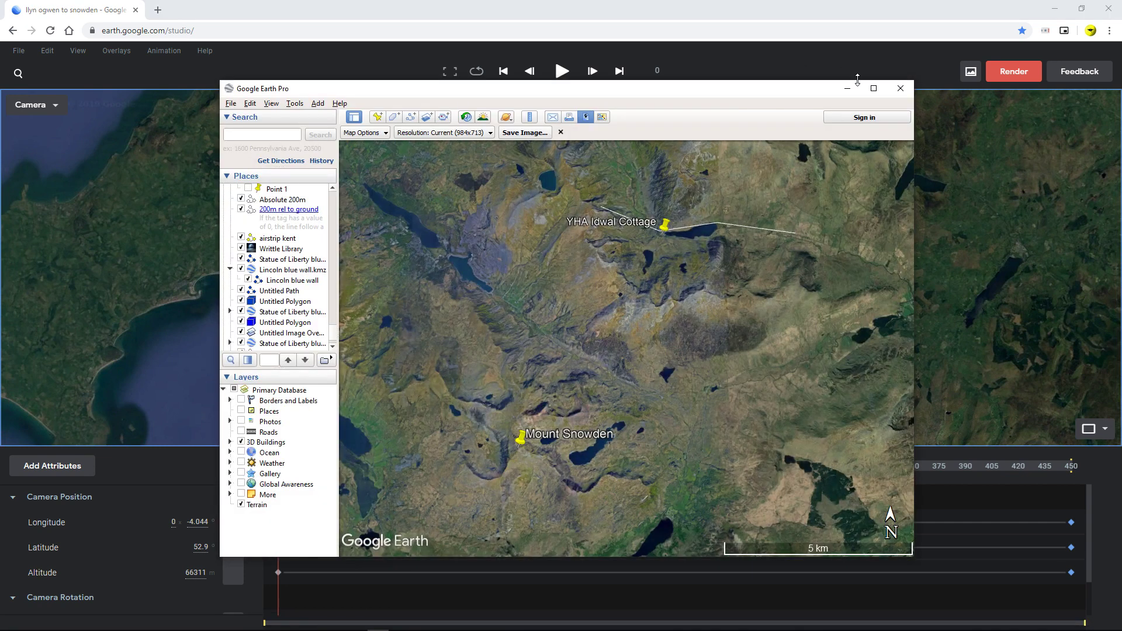
pyautogui.click(873, 89)
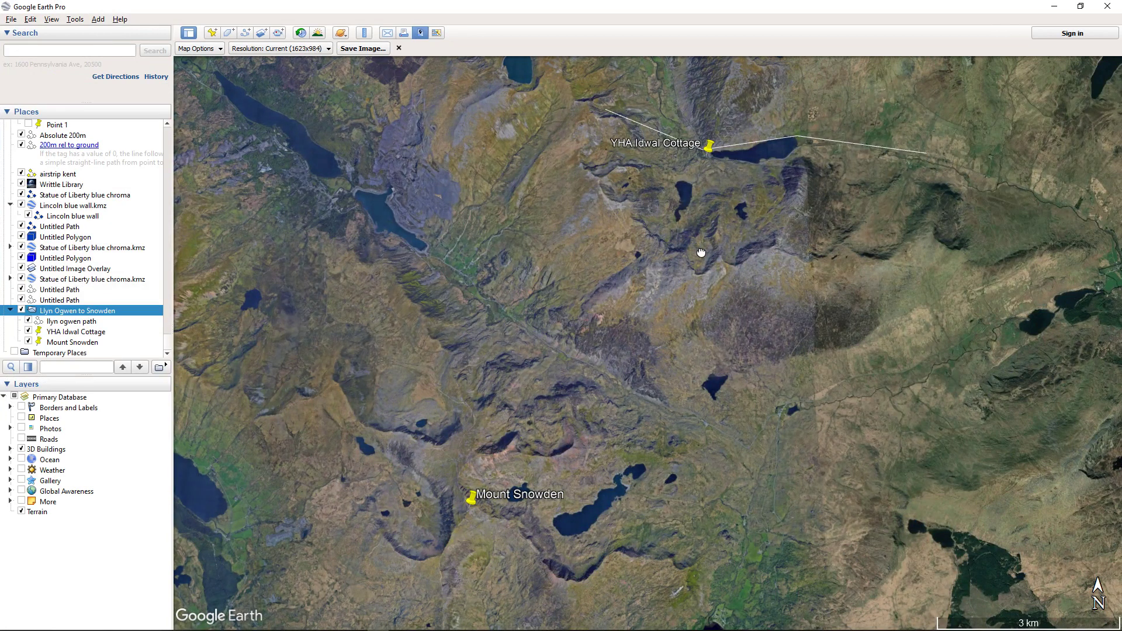
pyautogui.moveTo(695, 223); pyautogui.dragTo(701, 250)
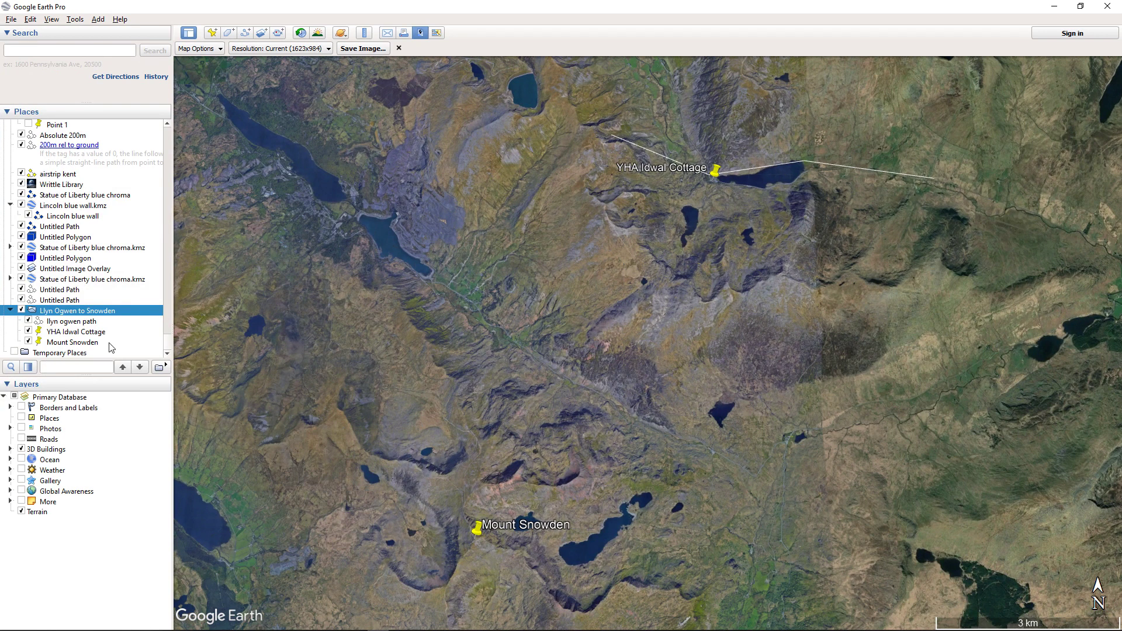
pyautogui.rightClick(72, 313)
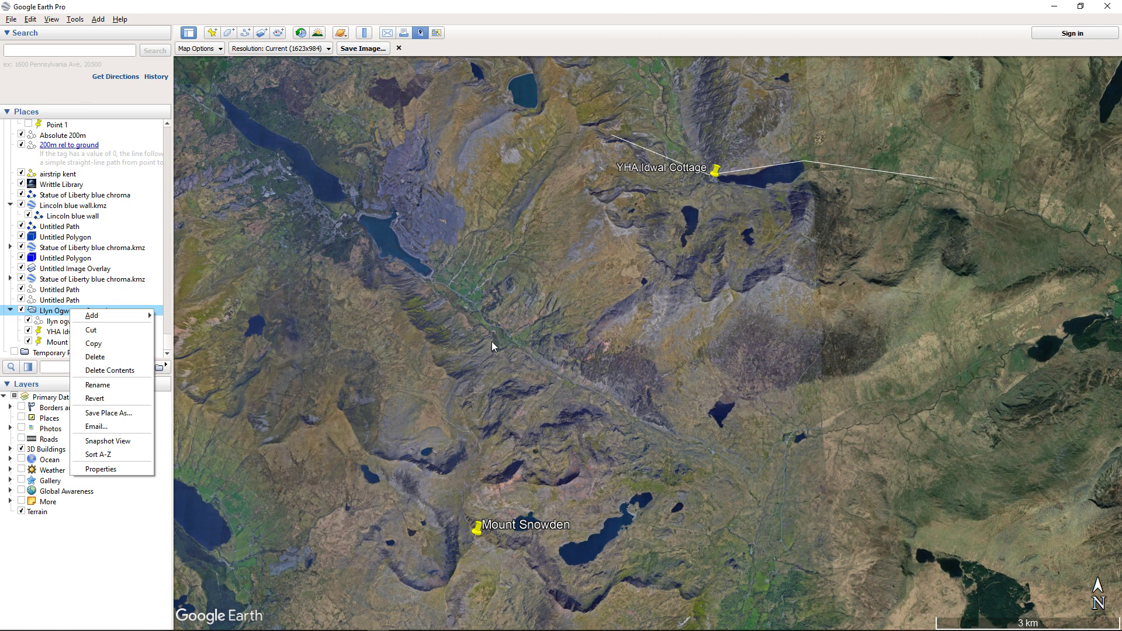
pyautogui.click(608, 353)
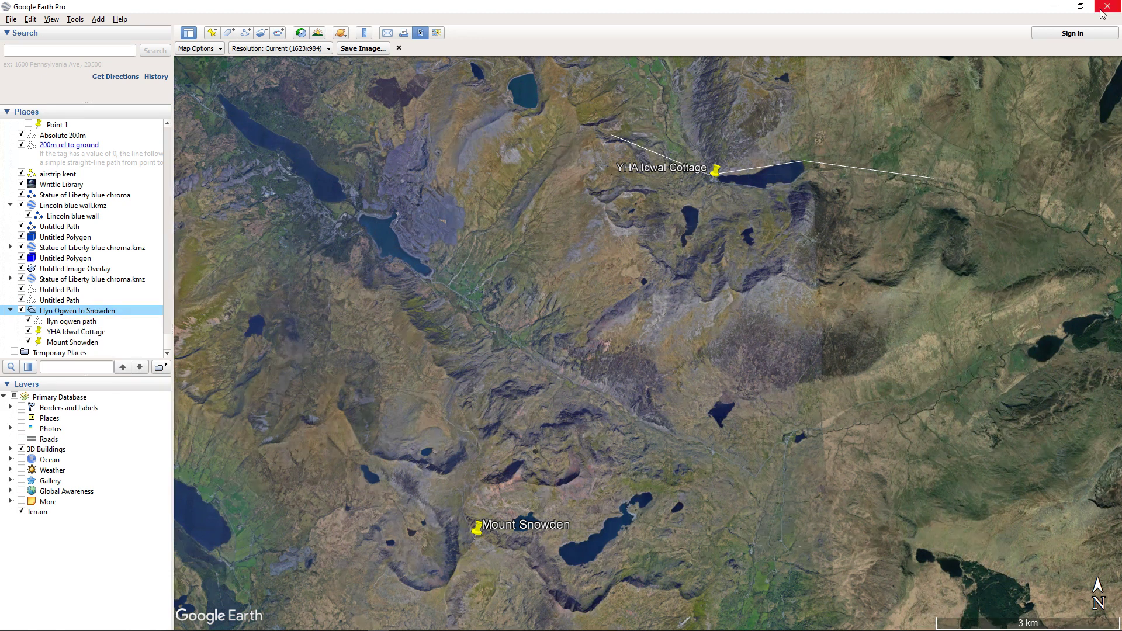
pyautogui.click(1055, 8)
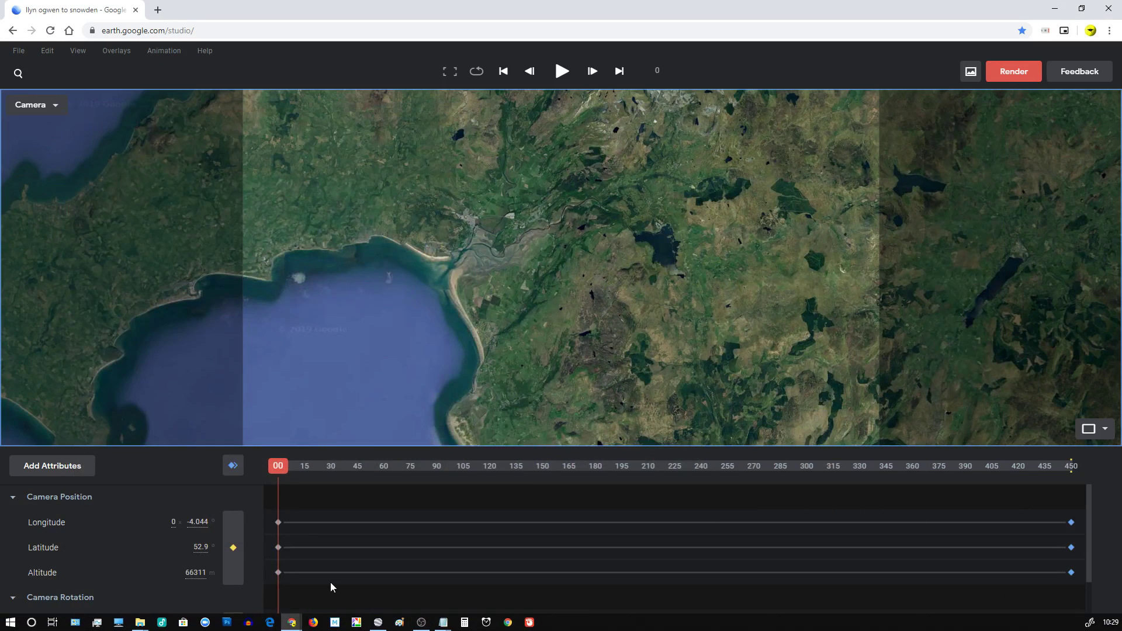
# Turn on the whole Llyn Ogwen to Snowden.kmz overlay, including its path and the YHA Idwal Cottage and Mount Snowden placemarks.
pyautogui.moveTo(577, 261); pyautogui.dragTo(608, 273)
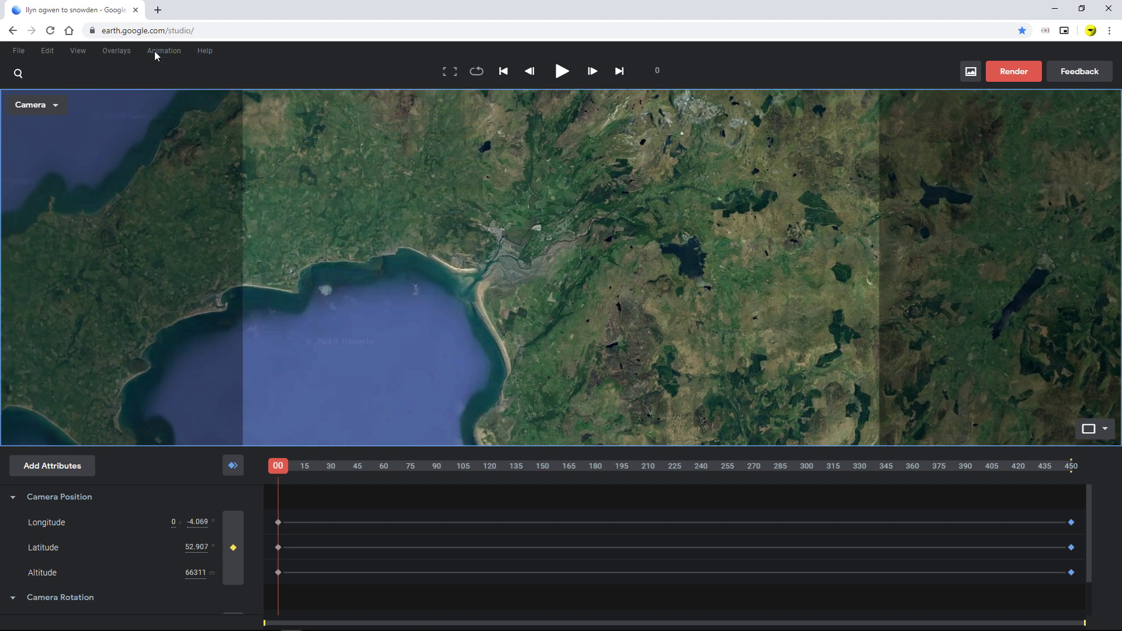
pyautogui.click(121, 54)
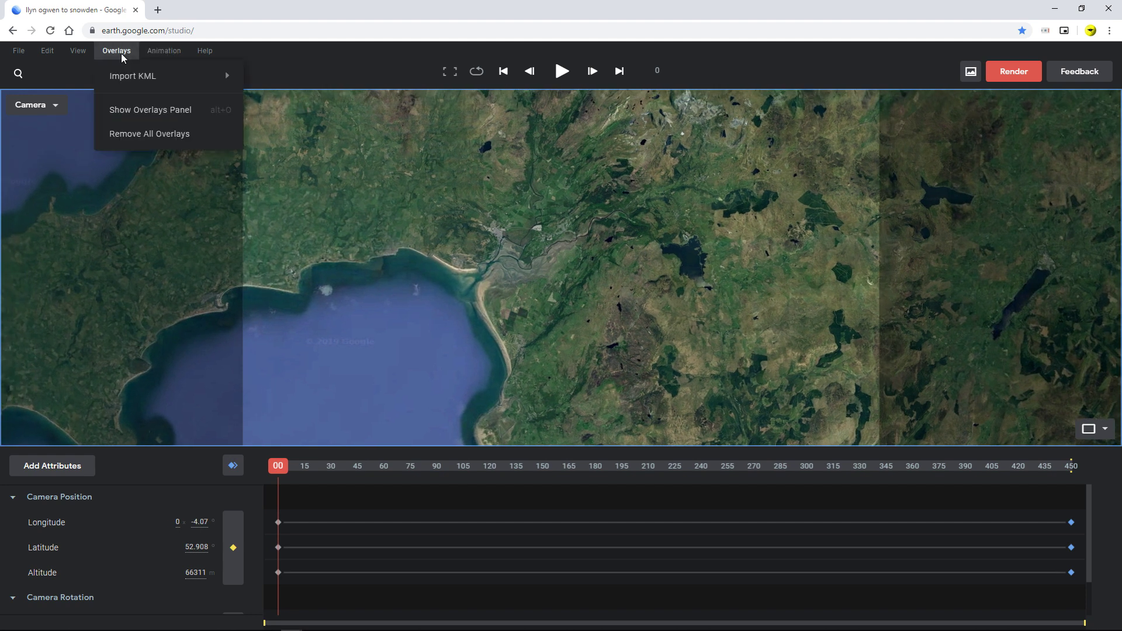
pyautogui.click(150, 110)
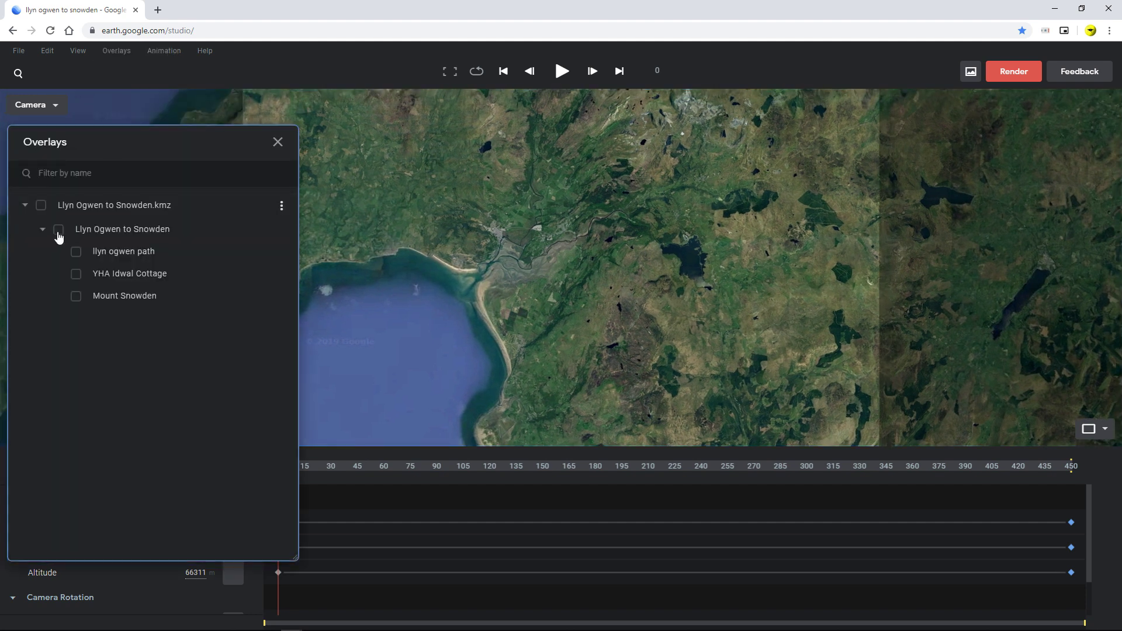
pyautogui.click(43, 209)
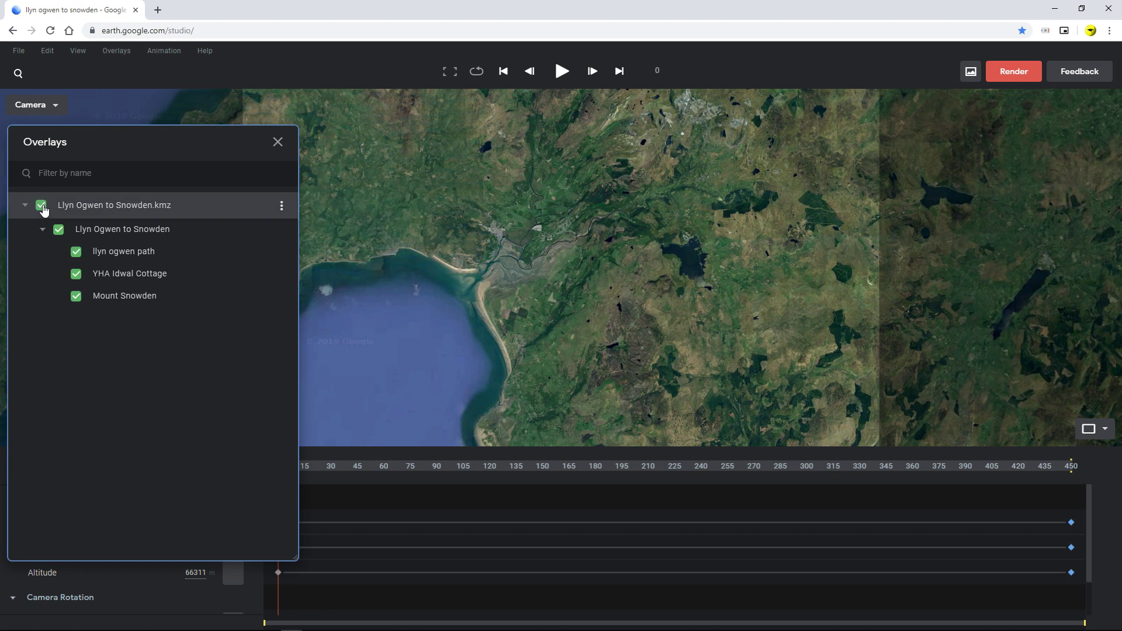
pyautogui.click(277, 143)
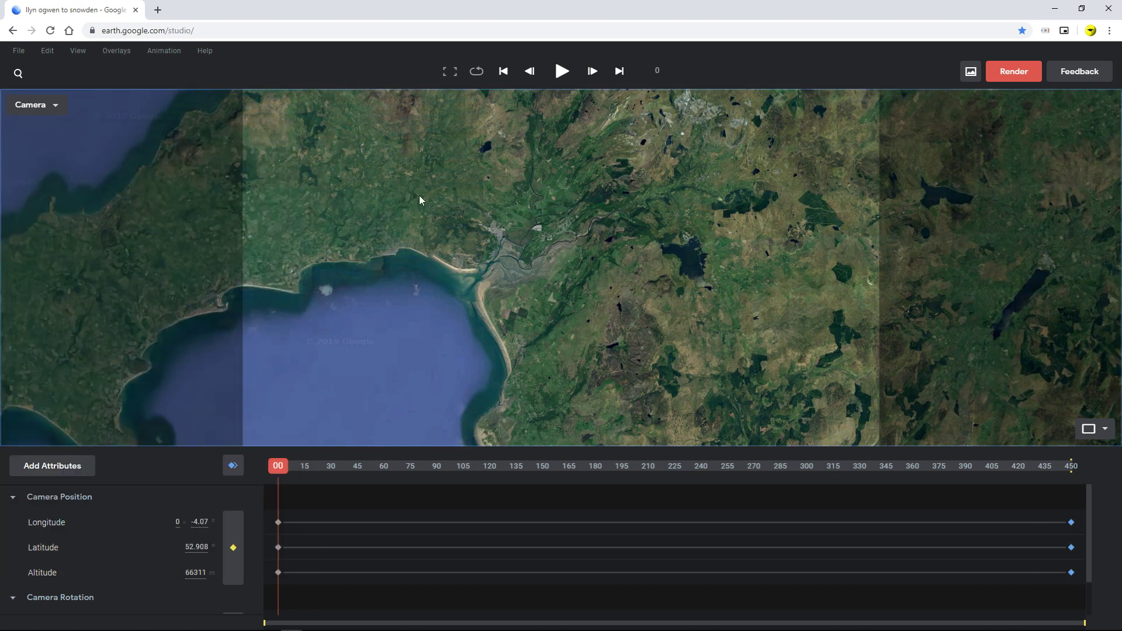
# Find the overlay placemarks on the map and bring the camera down to about 10.7 km above Mount Snowden.
pyautogui.scroll(-5, 661, 250)
pyautogui.moveTo(643, 240); pyautogui.dragTo(576, 353)
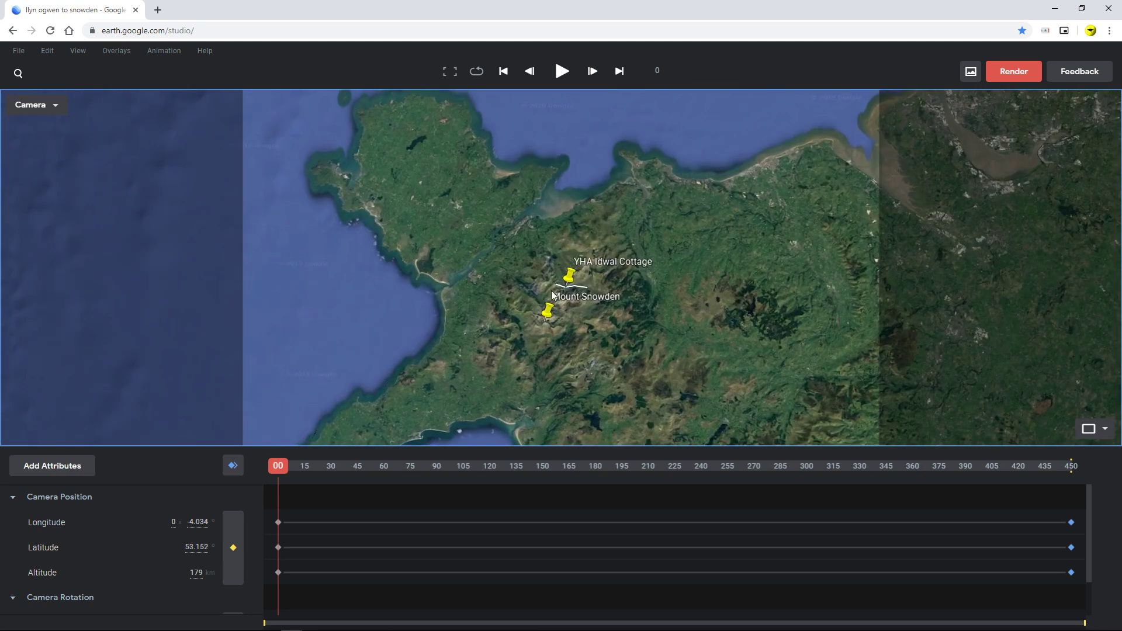
pyautogui.scroll(5, 553, 295)
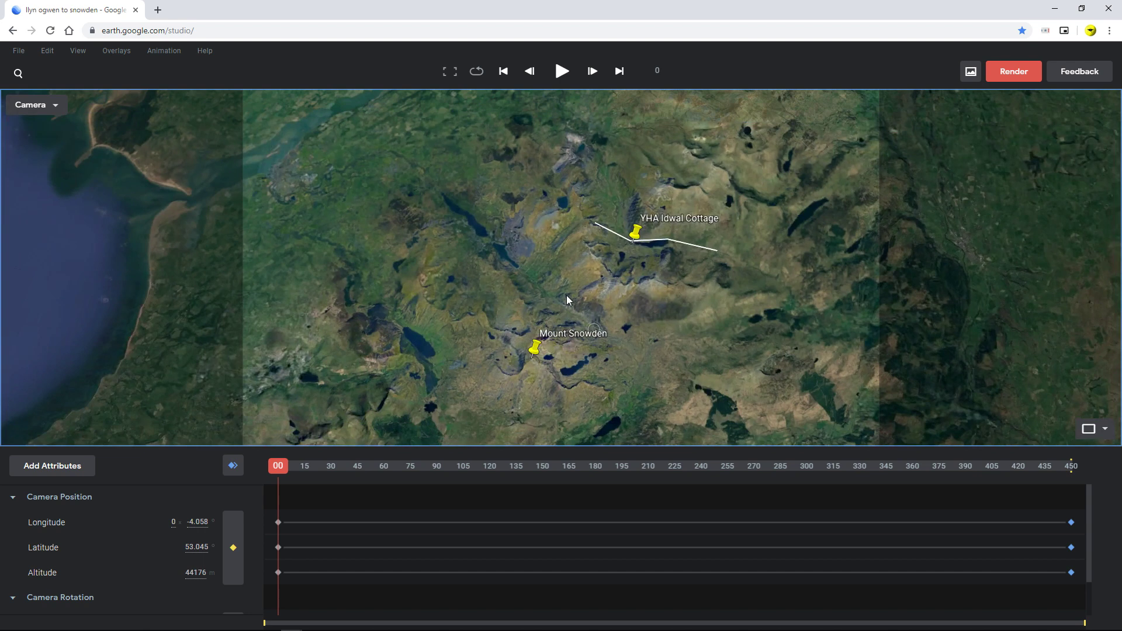
pyautogui.scroll(4, 576, 359)
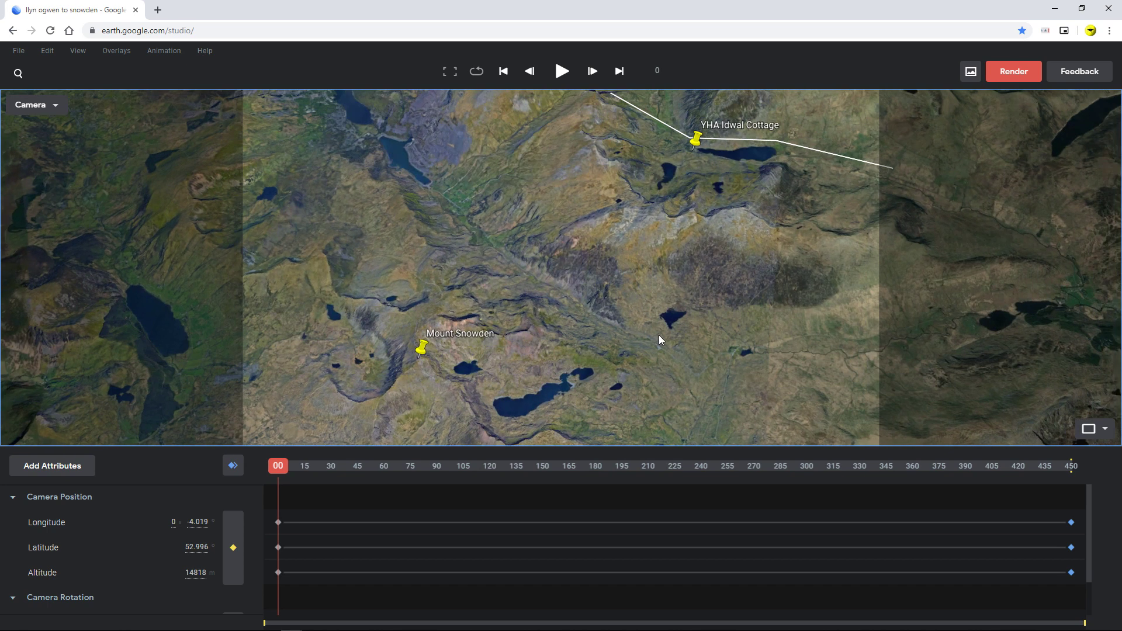
pyautogui.scroll(2, 577, 319)
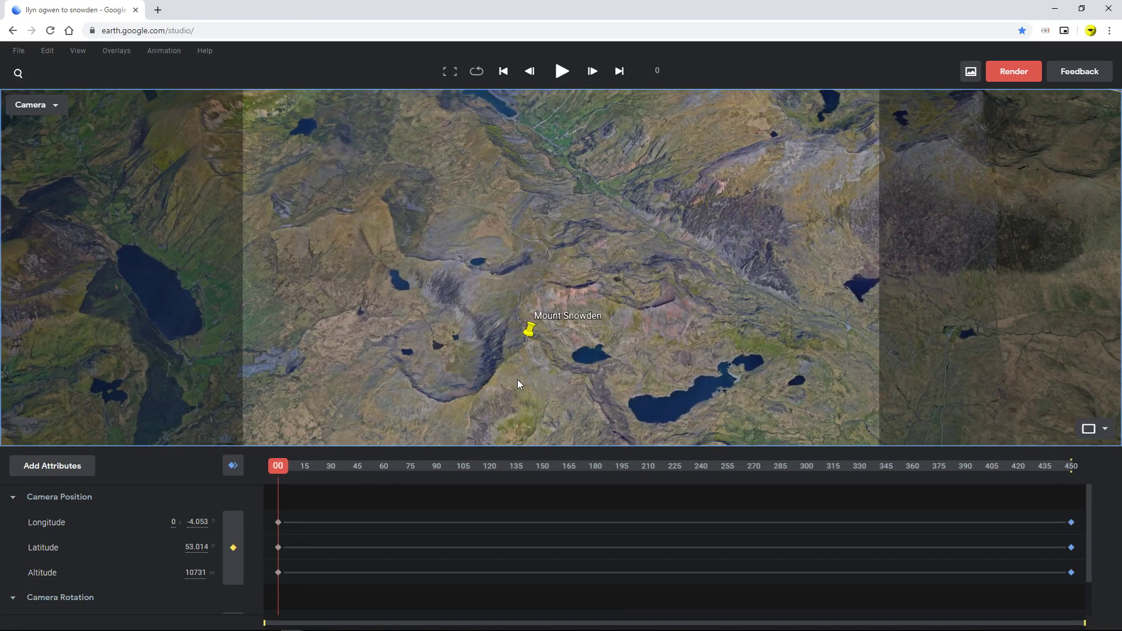
# Lower and tilt the camera to about 1,447 m beside the Mount Snowden placemark, facing the overlay path across the peaks.
pyautogui.scroll(5, 517, 379)
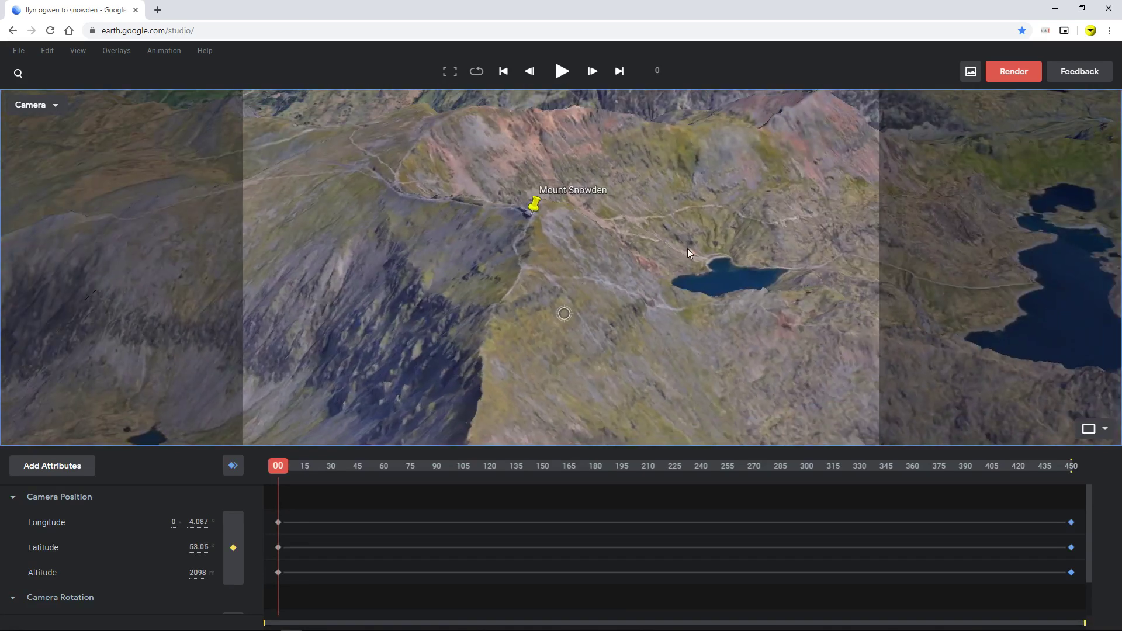
pyautogui.scroll(2, 625, 312)
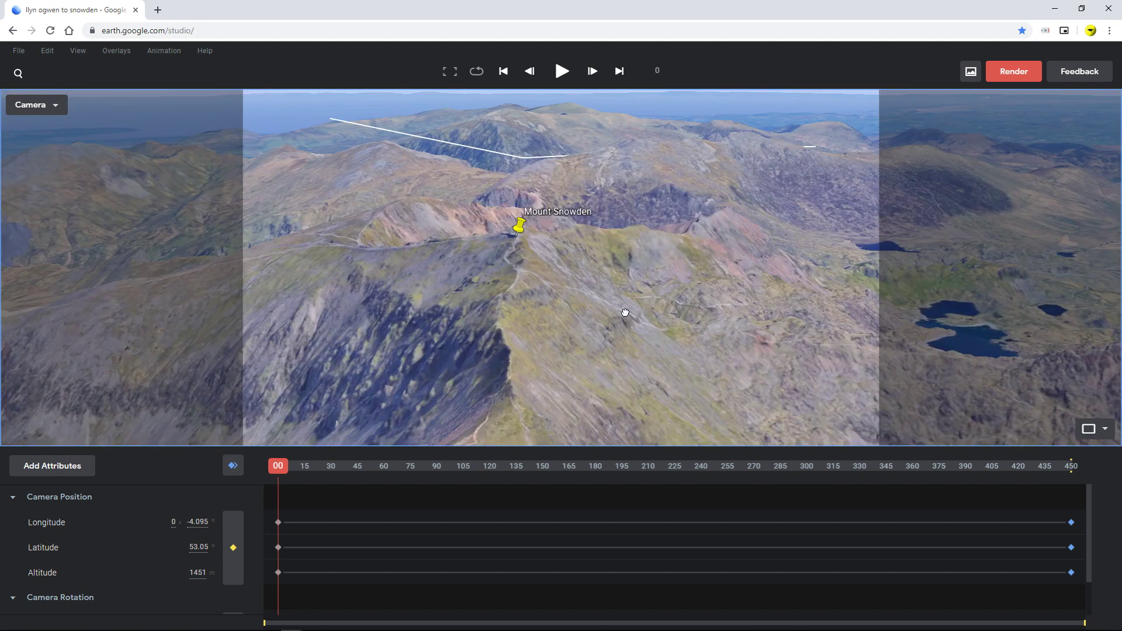
pyautogui.moveTo(626, 313); pyautogui.dragTo(625, 323)
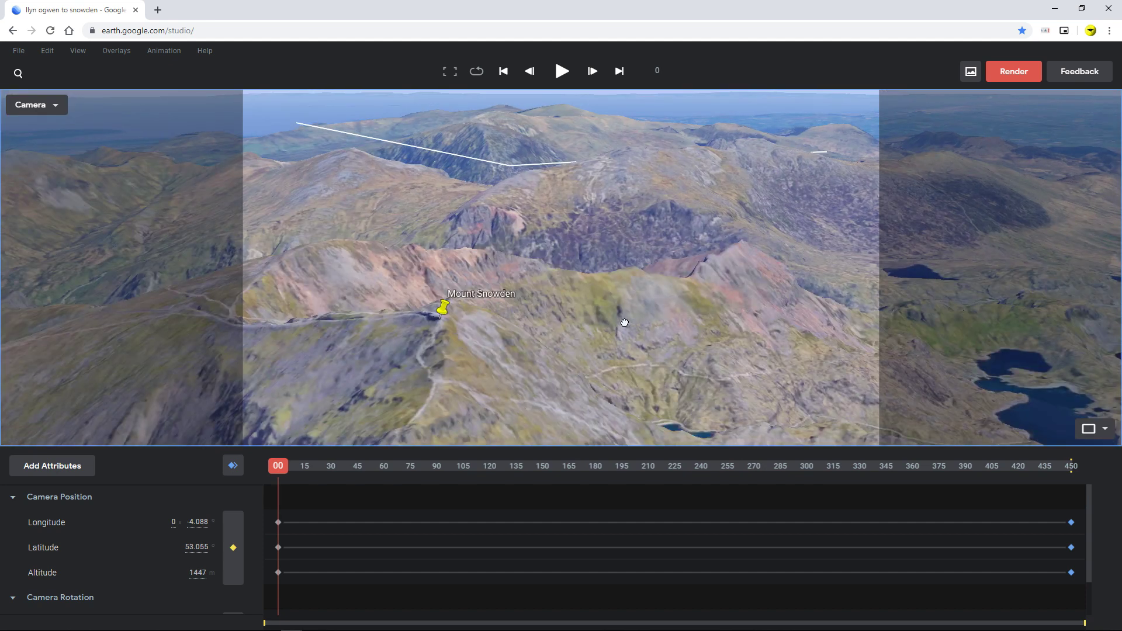
pyautogui.moveTo(624, 323); pyautogui.dragTo(432, 398)
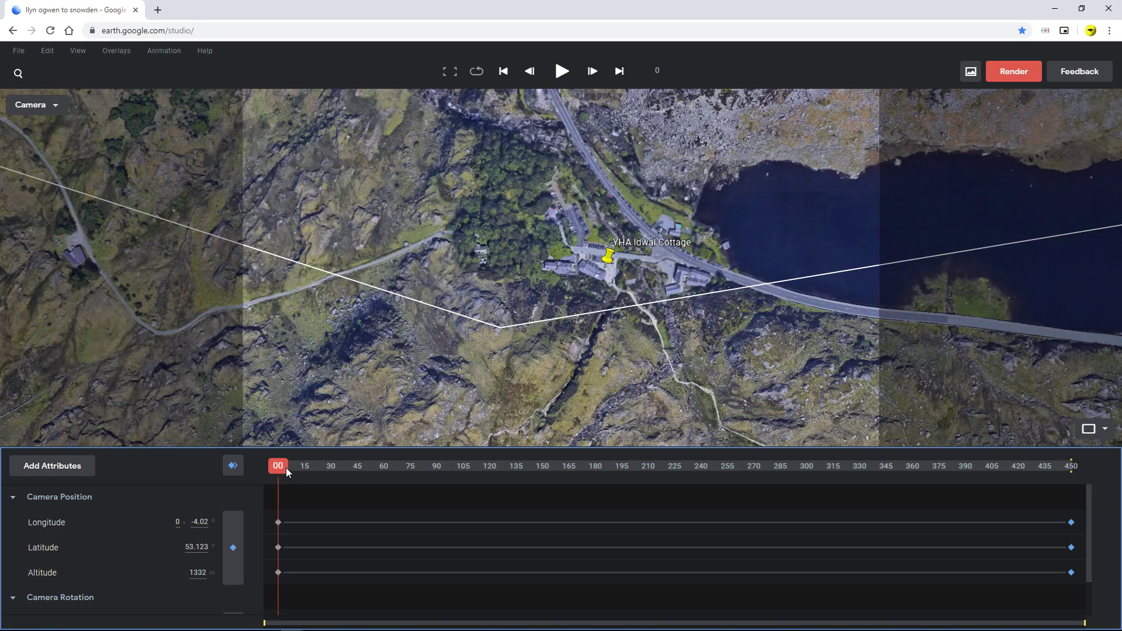
# Go to frame 450 and turn the camera straight down over the mountain track north of Snowdon from about 2,493 m.
pyautogui.moveTo(285, 467); pyautogui.dragTo(692, 495)
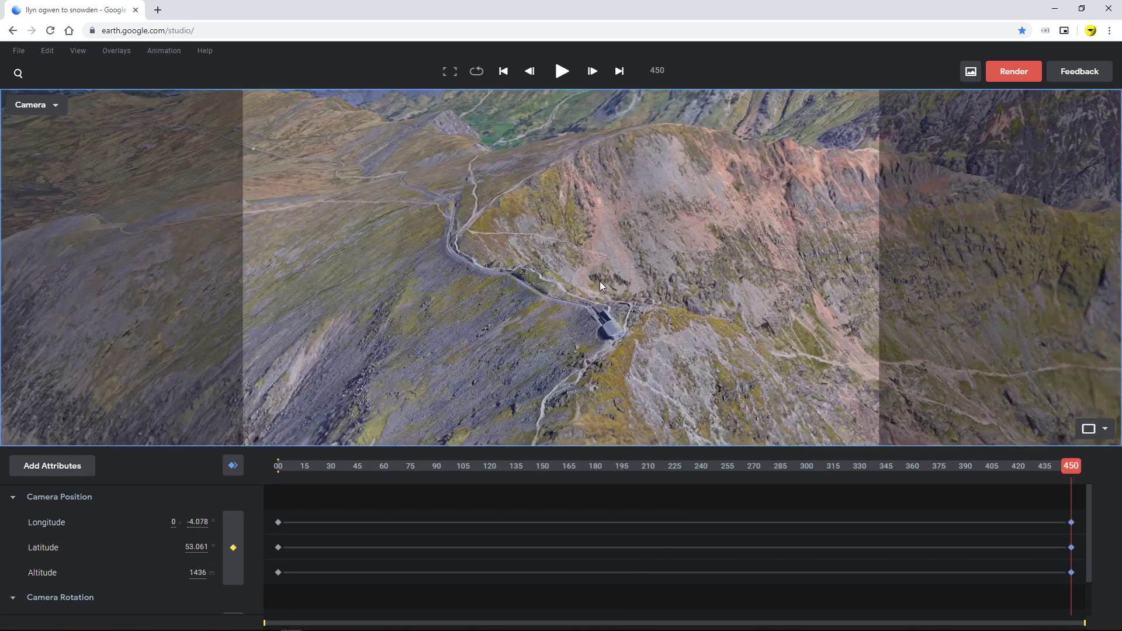
pyautogui.moveTo(600, 281); pyautogui.dragTo(555, 389, button='middle')
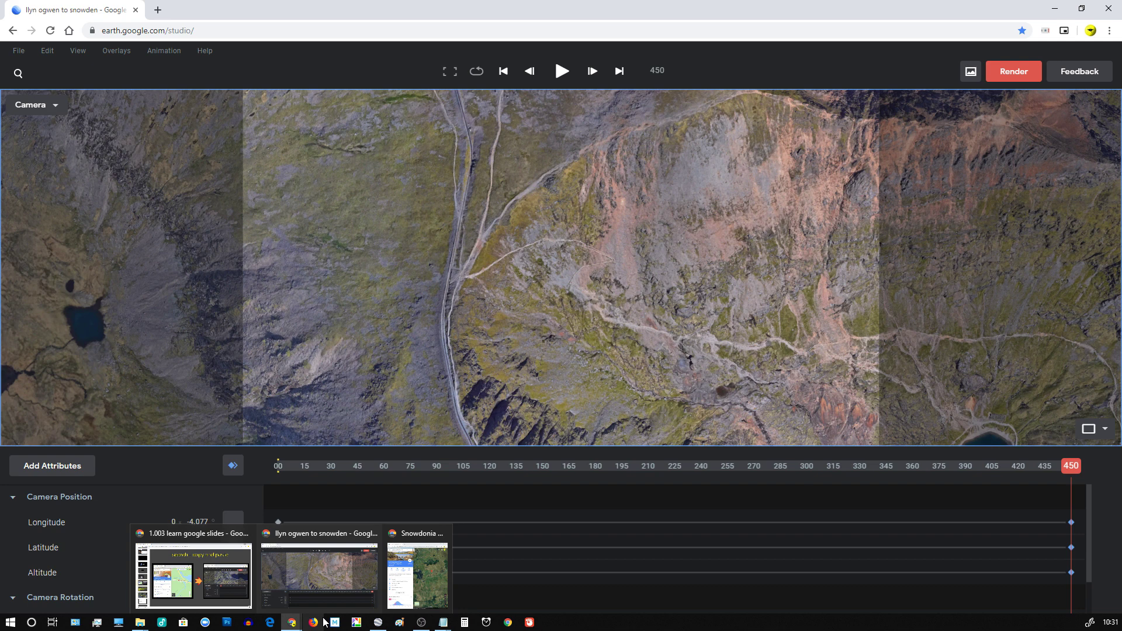
# Check Snowdonia National Park in Google Maps, return to Earth Studio, and fly the camera to the recently searched YHA Idwal Cottage.
pyautogui.click(417, 572)
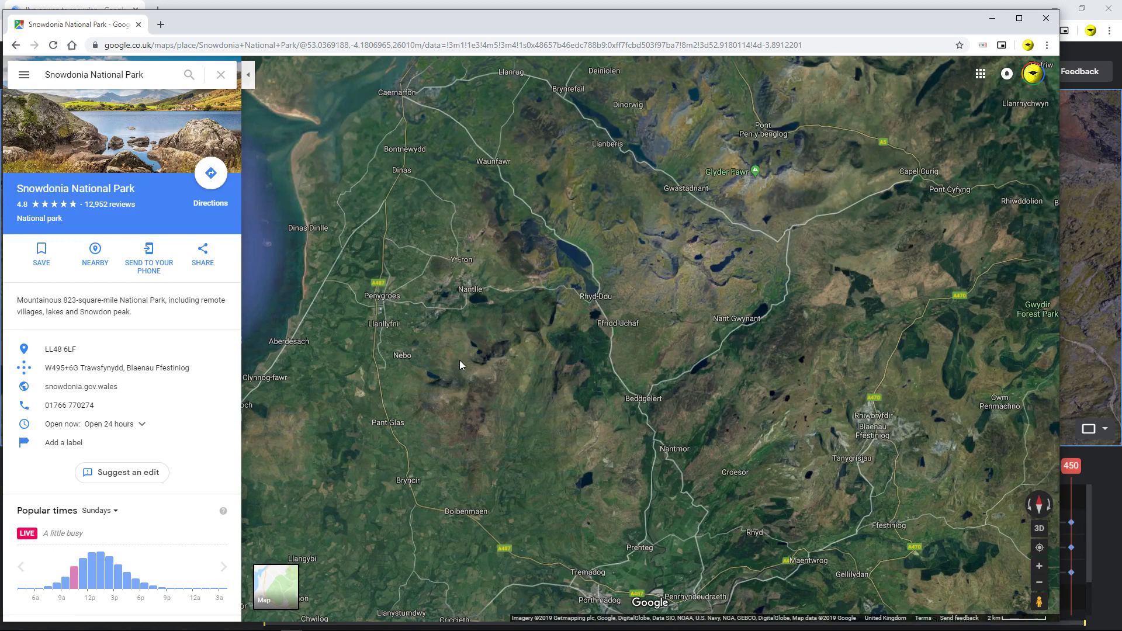
pyautogui.click(704, 236)
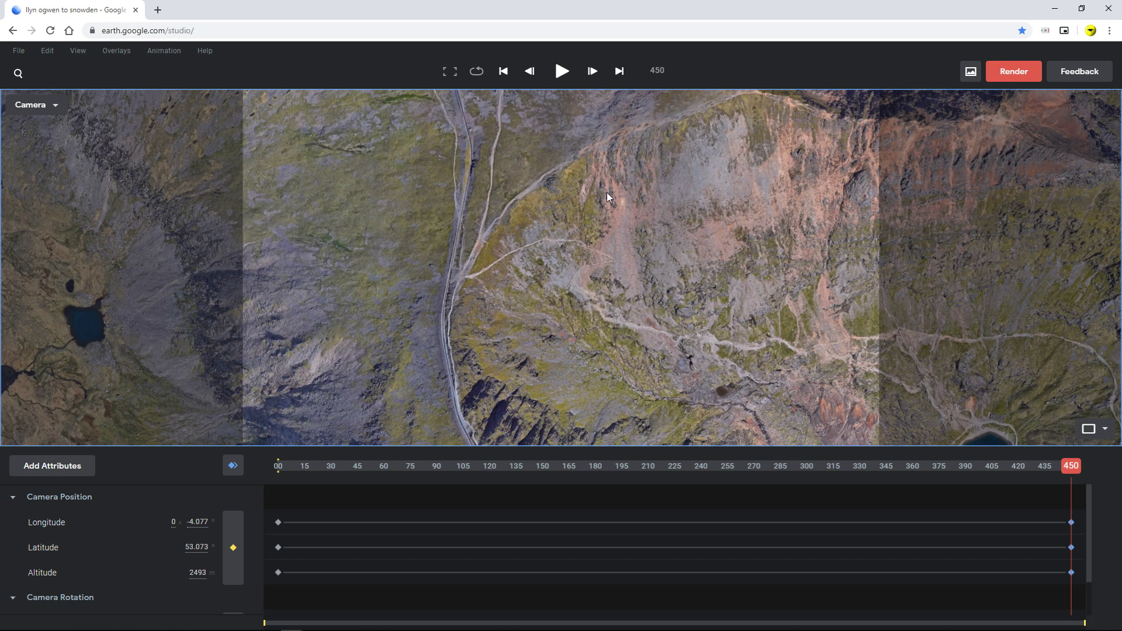
pyautogui.scroll(-3, 606, 193)
pyautogui.click(18, 73)
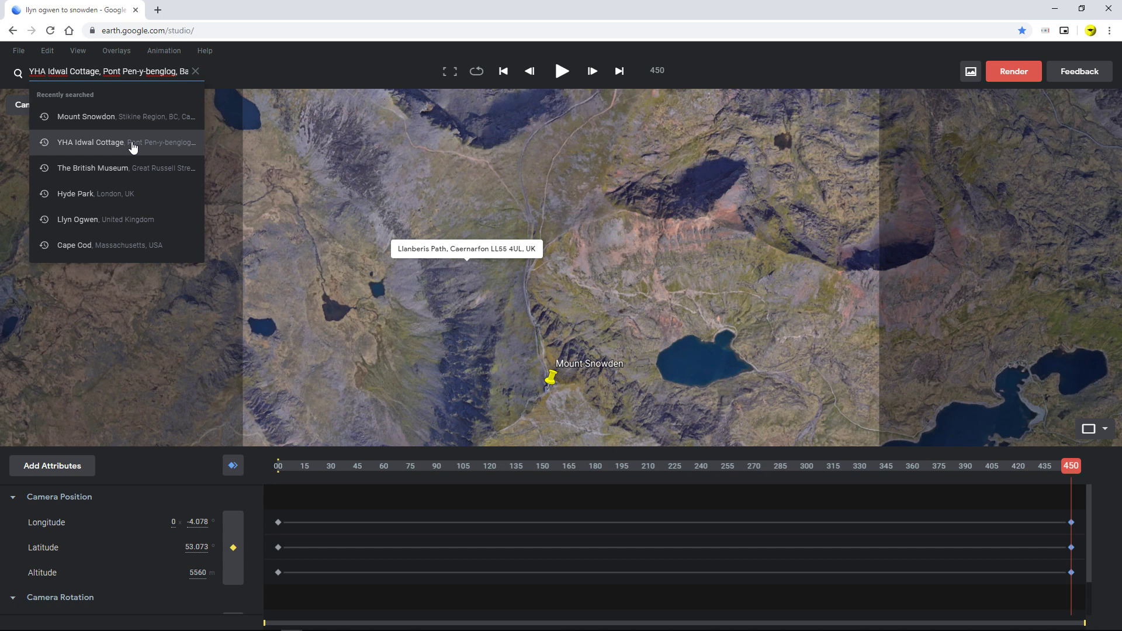
pyautogui.click(133, 146)
# Search for "mount snowden", compare the suggested places, and fly the camera to Snowdon, Caernarfon, UK.
pyautogui.click(20, 75)
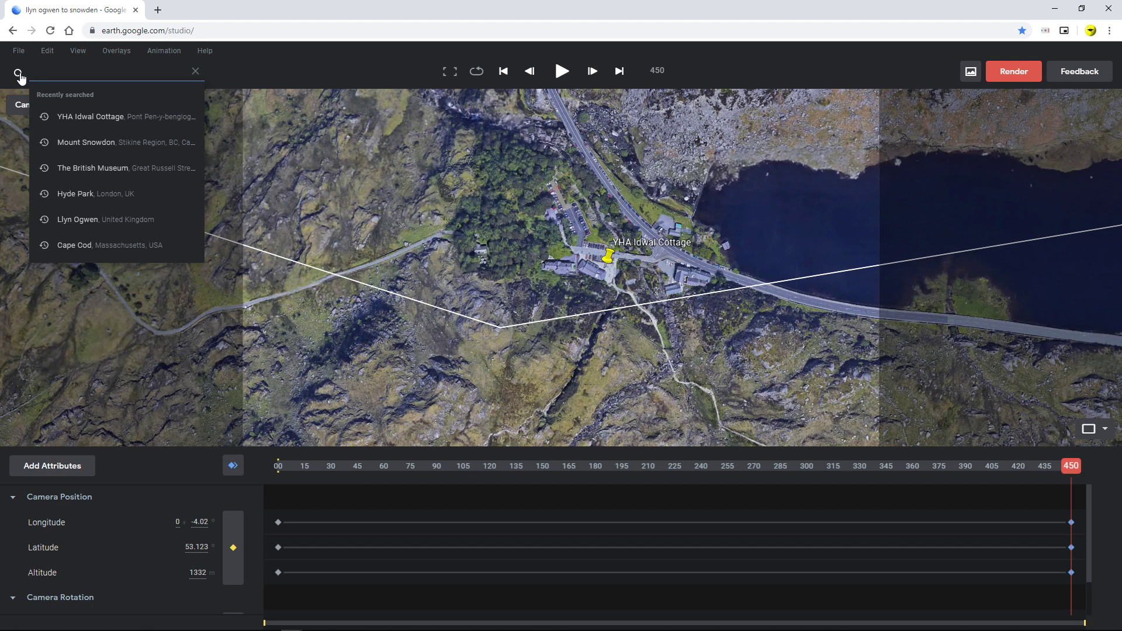
pyautogui.write('mount s')
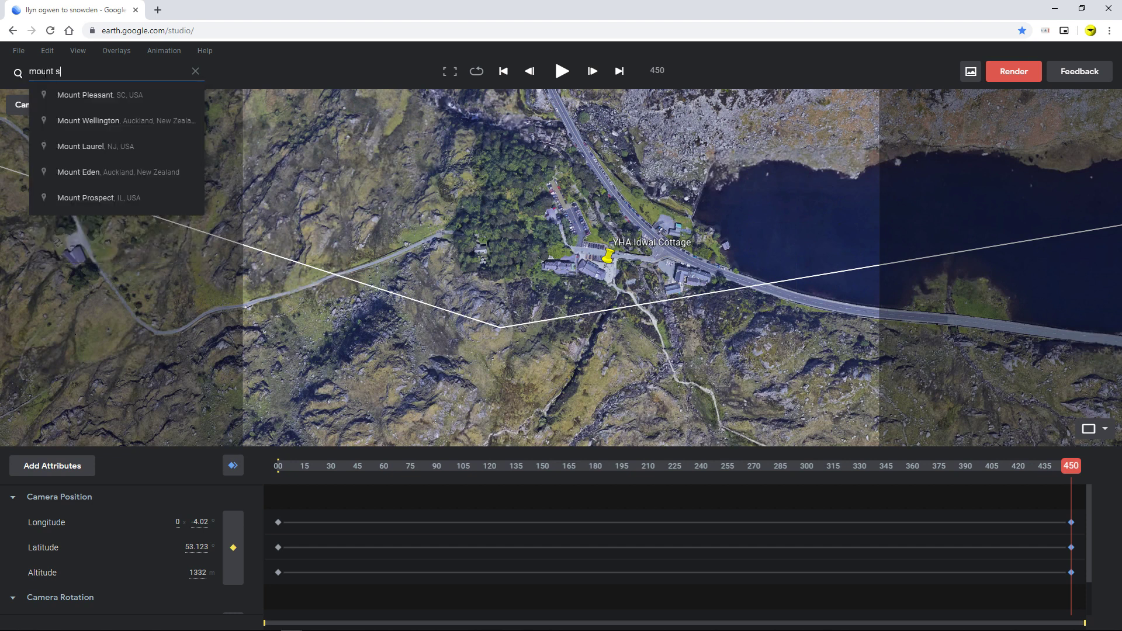
pyautogui.write('nowden')
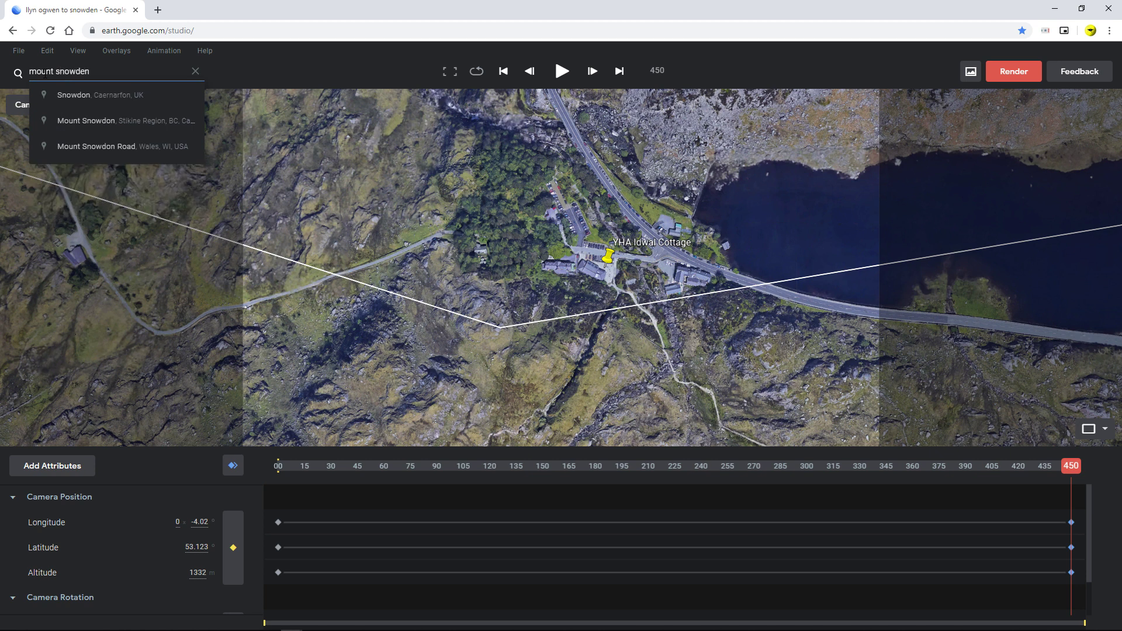
pyautogui.press('Down')
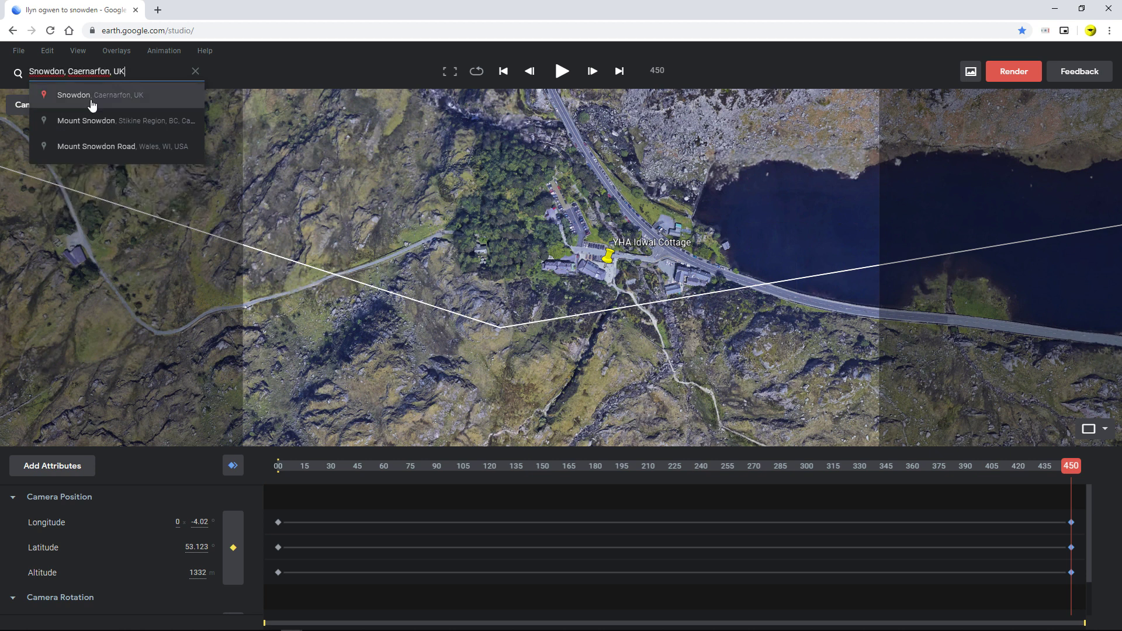
pyautogui.press('Down')
pyautogui.press('Down')
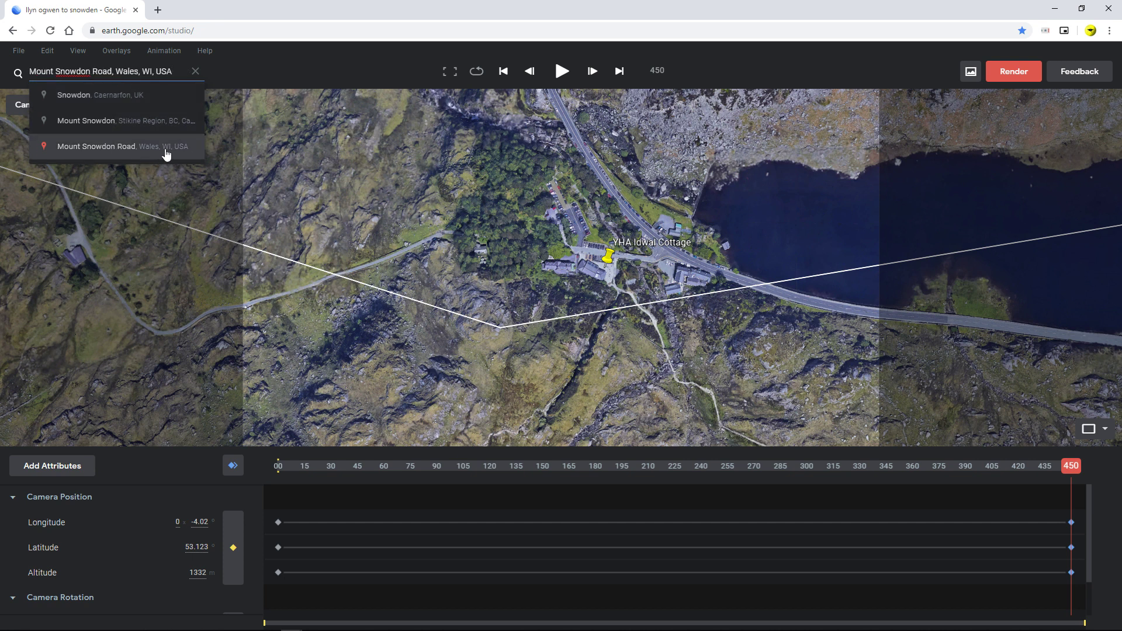
pyautogui.click(87, 96)
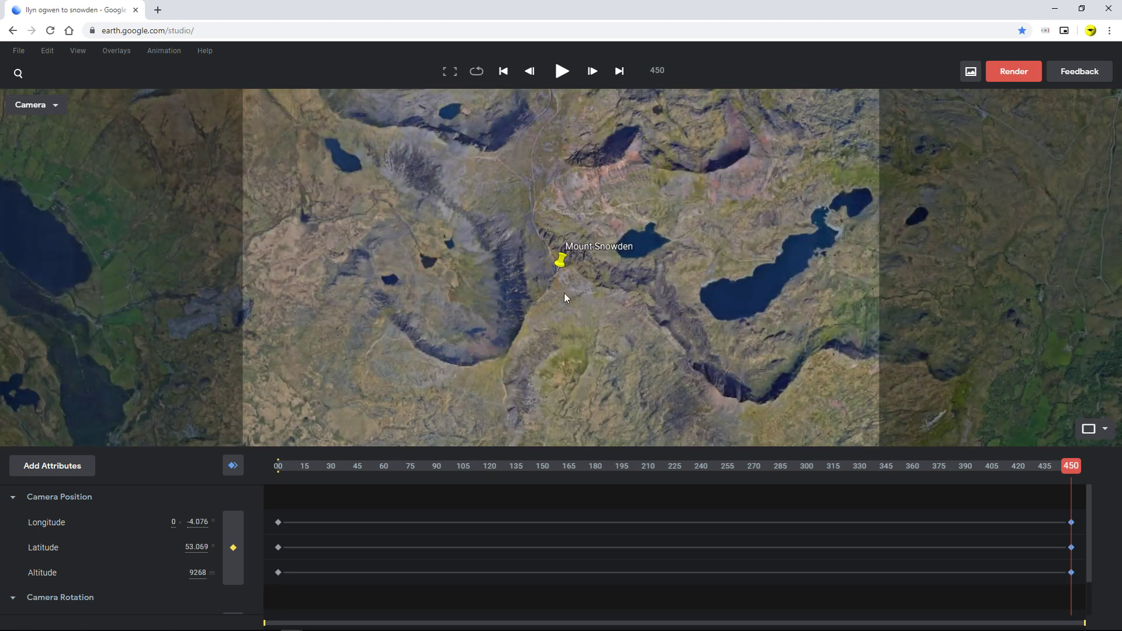
# Bring the camera down to about 1,236 m and tilt it sideways toward the ridge at the Mount Snowden placemark.
pyautogui.scroll(5, 552, 274)
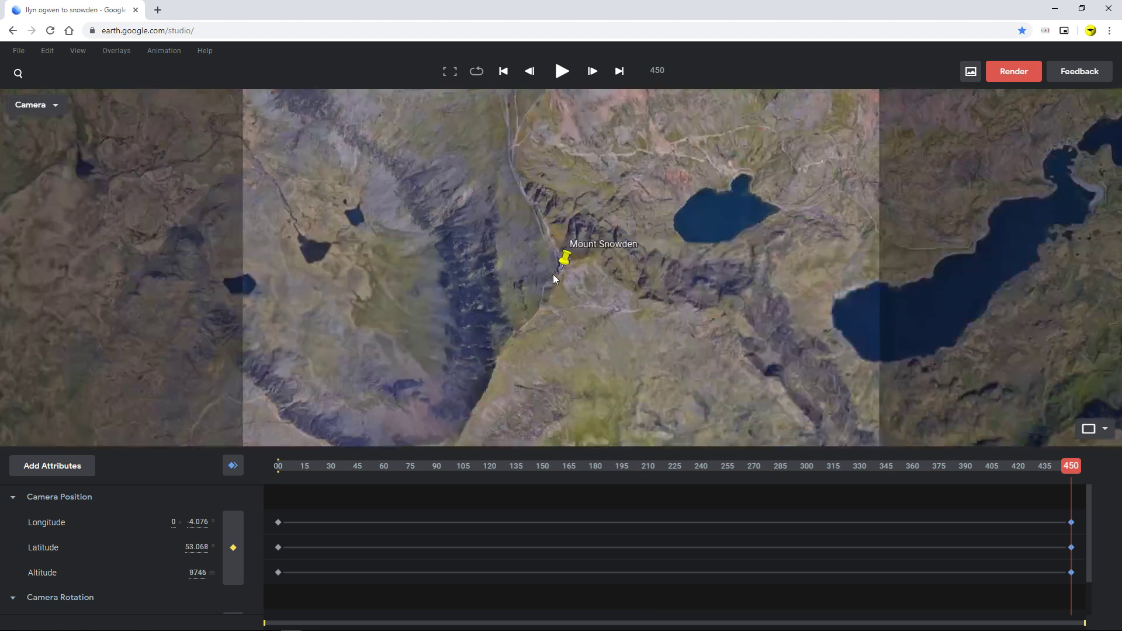
pyautogui.scroll(3, 553, 279)
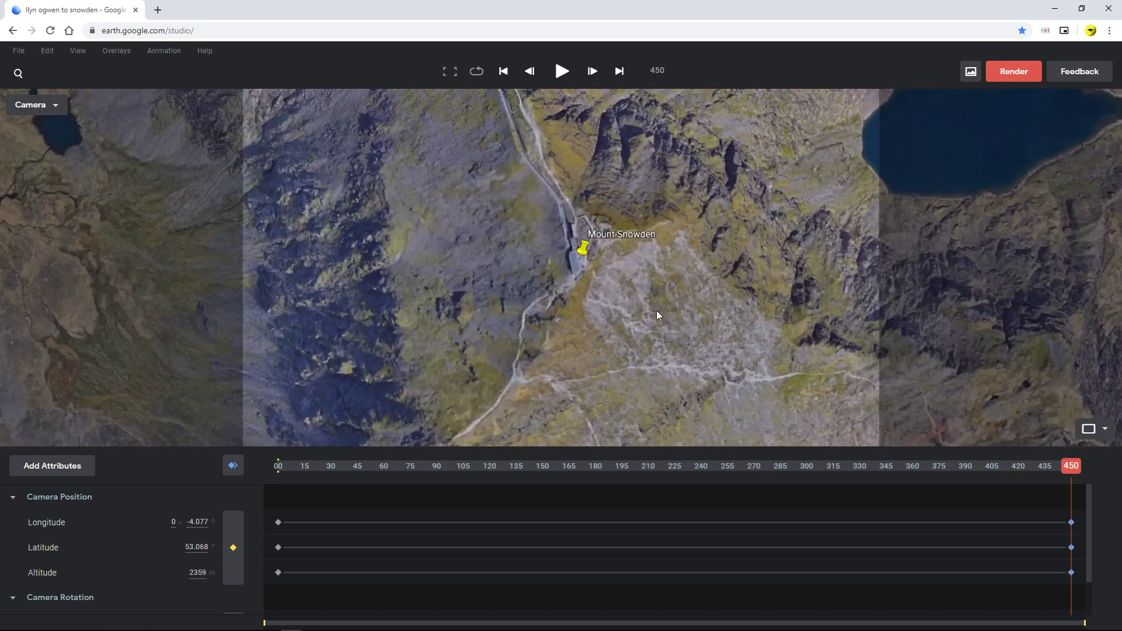
pyautogui.keyDown('shift'); pyautogui.moveTo(657, 310); pyautogui.dragTo(712, 233); pyautogui.keyUp('shift')
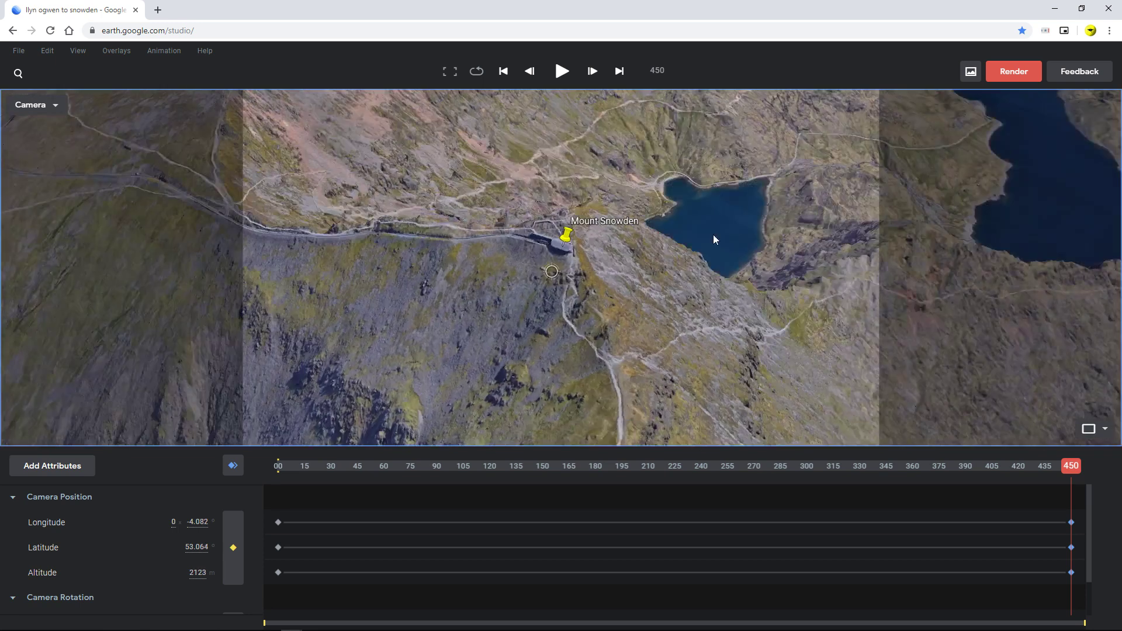
pyautogui.scroll(3, 464, 248)
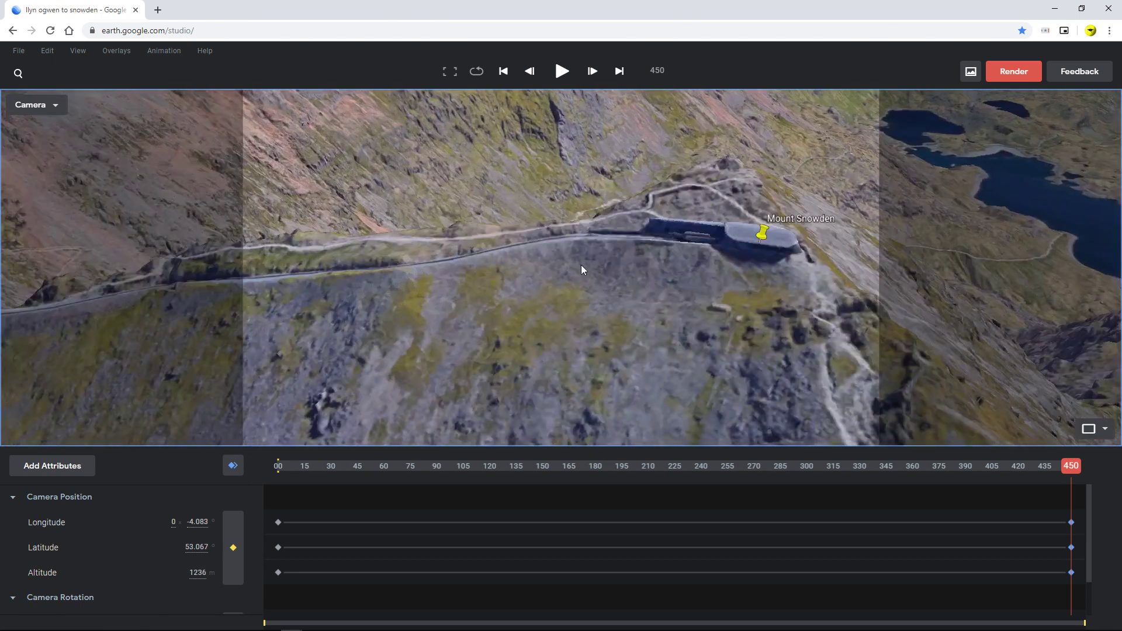
# Close in on the summit railway station and move the camera over the stepped summit mound at about 1,124 m.
pyautogui.scroll(2, 580, 265)
pyautogui.scroll(2, 634, 259)
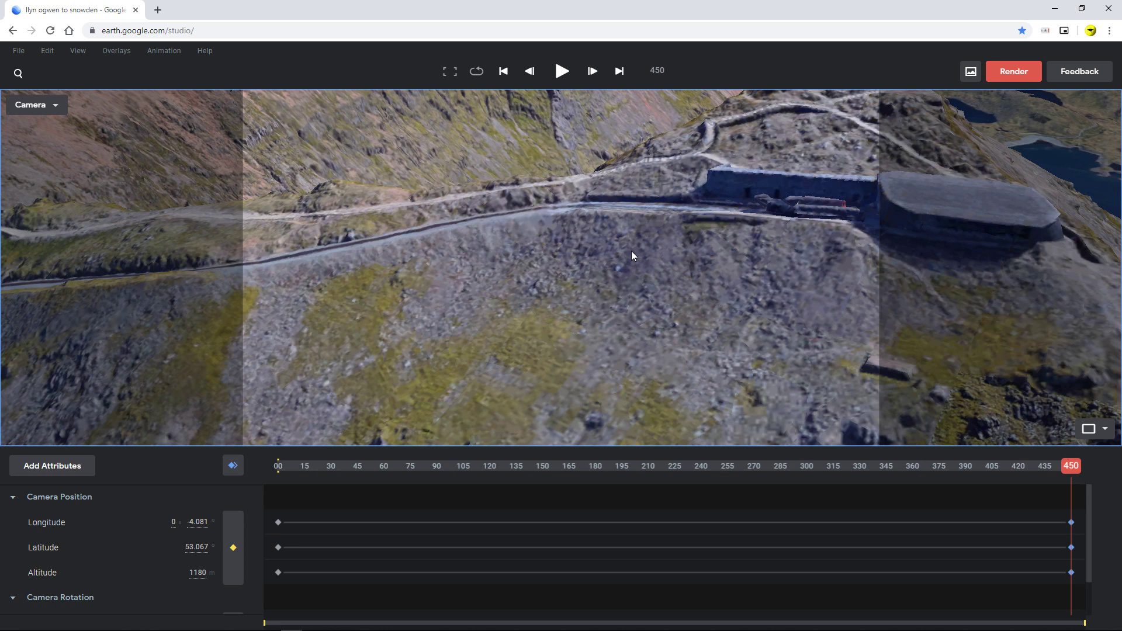
pyautogui.scroll(2, 610, 263)
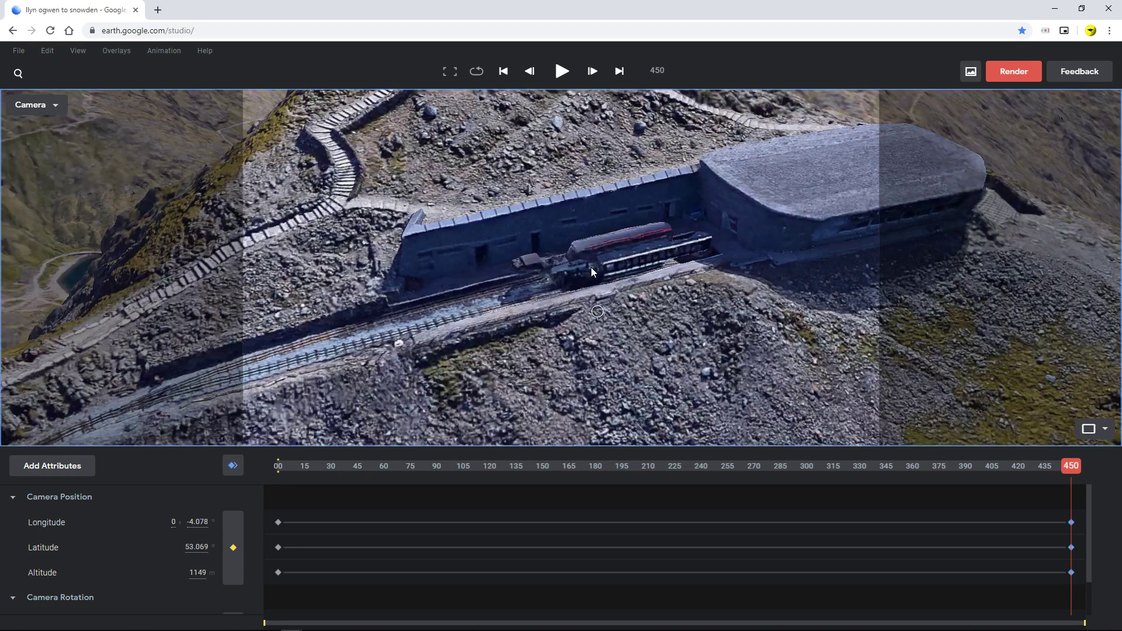
pyautogui.scroll(2, 592, 268)
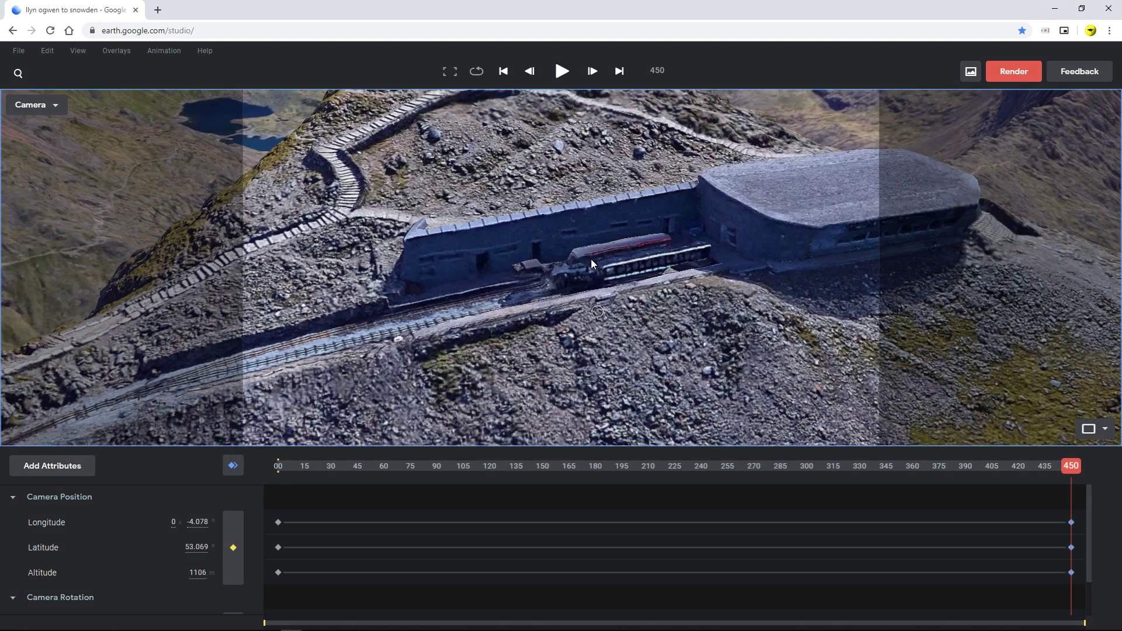
pyautogui.moveTo(546, 215); pyautogui.dragTo(559, 371)
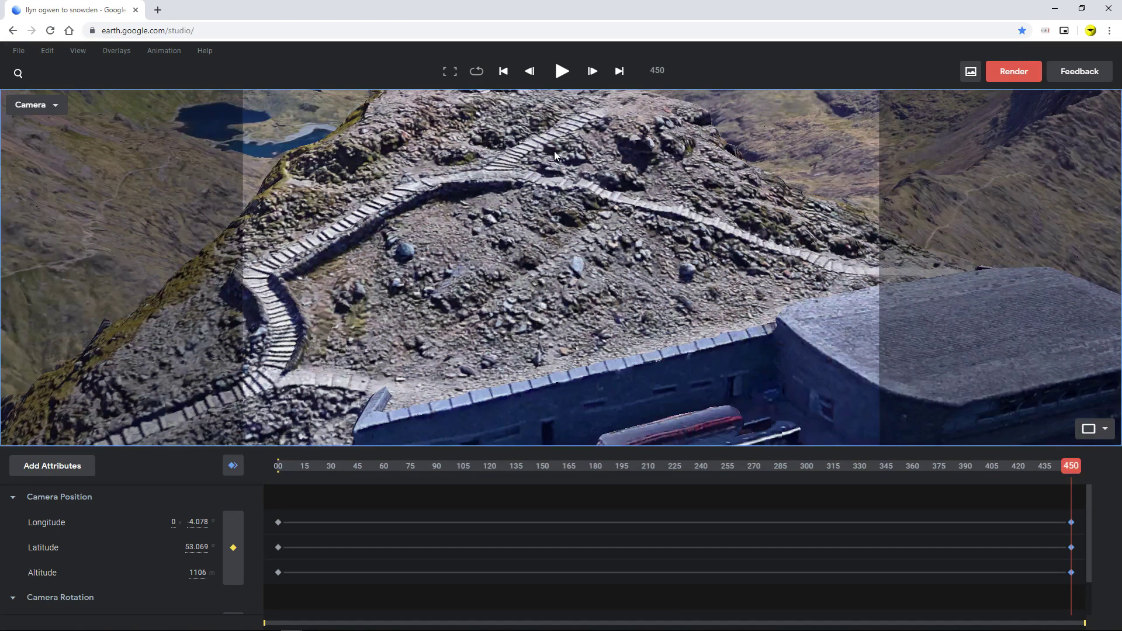
pyautogui.moveTo(554, 150); pyautogui.dragTo(573, 244)
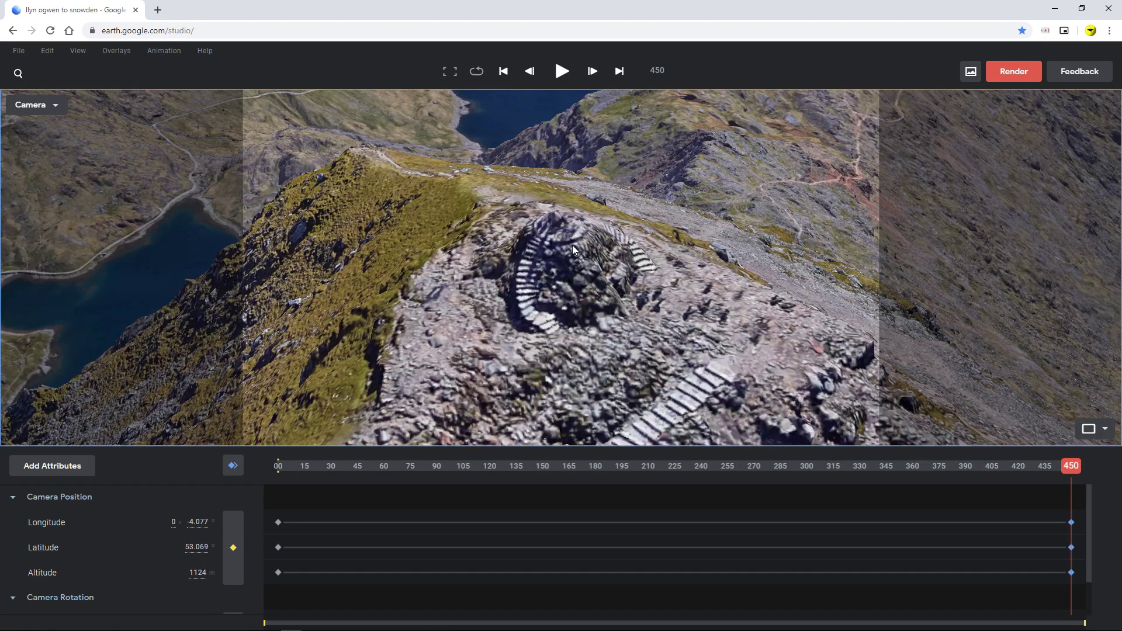
# Switch to the Google Slides presentation showing the "search - copy and paste" slide.
pyautogui.moveTo(298, 627)
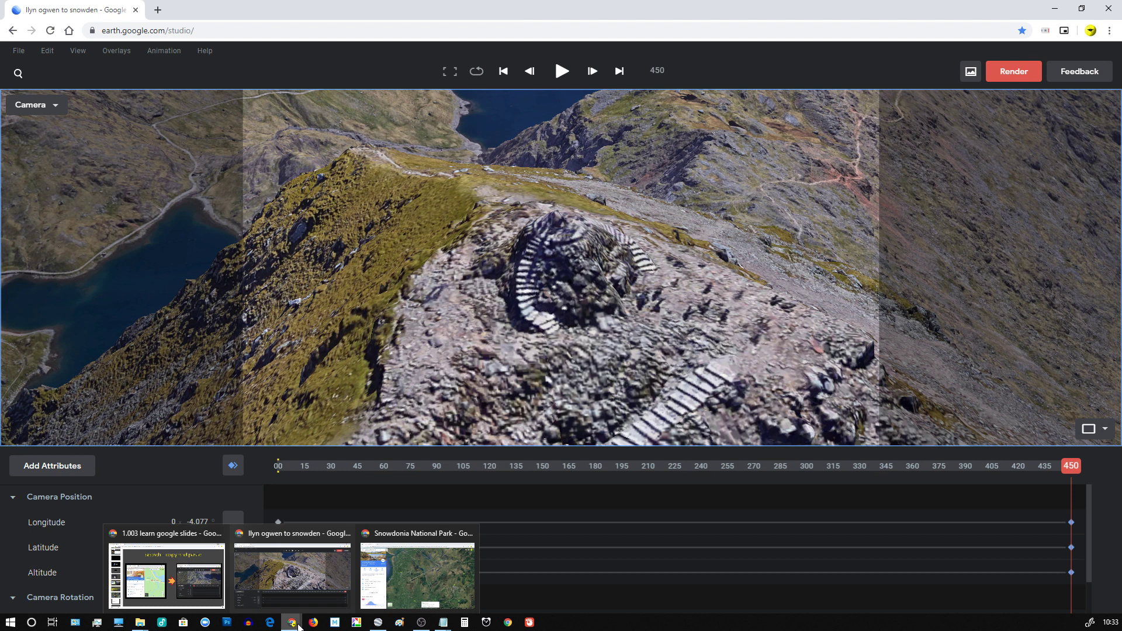
pyautogui.click(169, 576)
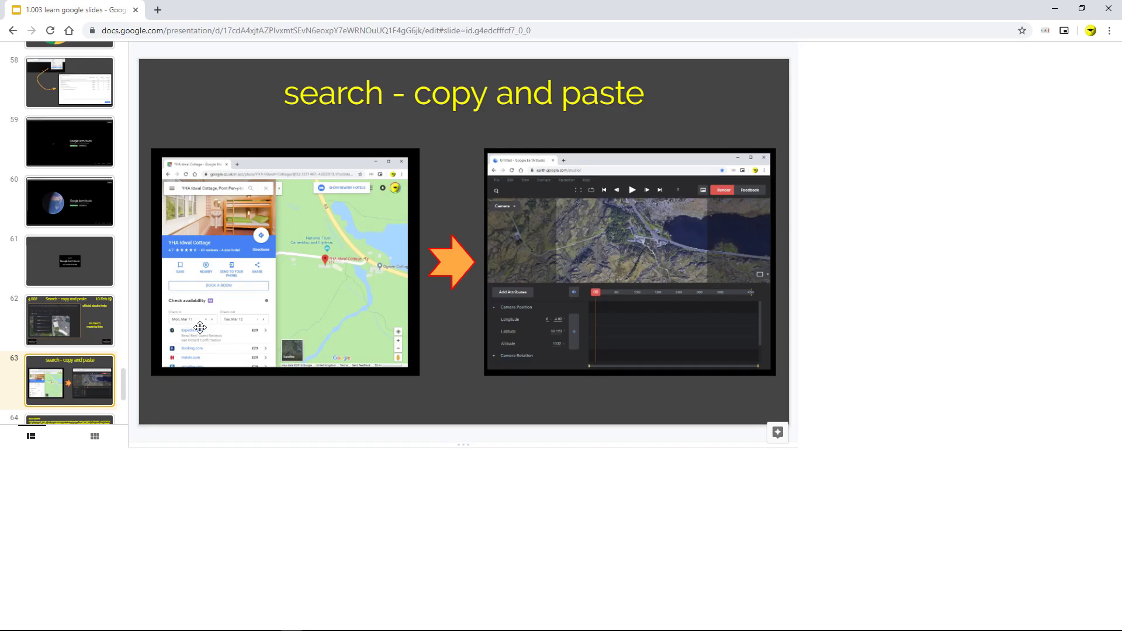